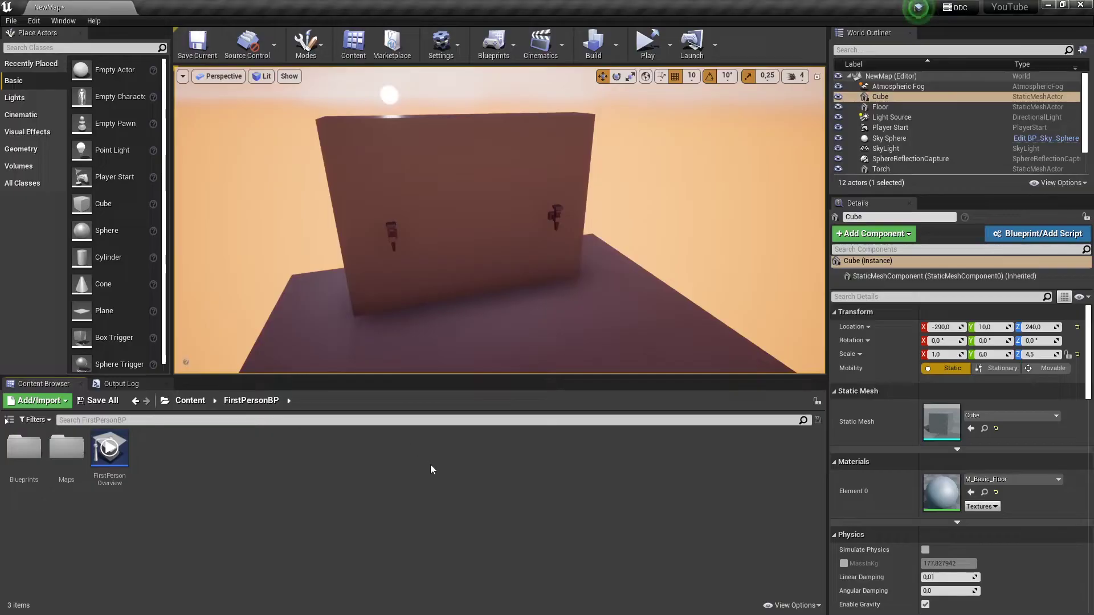
Create a Niagara emitter named NE_Torch from the Fountain template and open it in the emitter editor
right_click(435, 474)
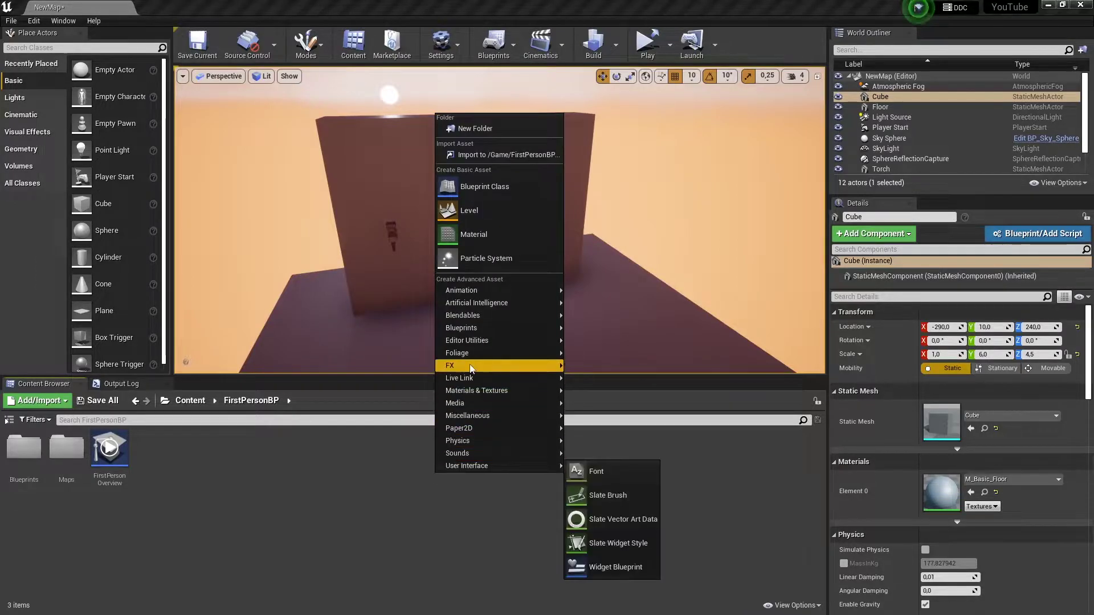
mouse_move(514, 365)
click(645, 418)
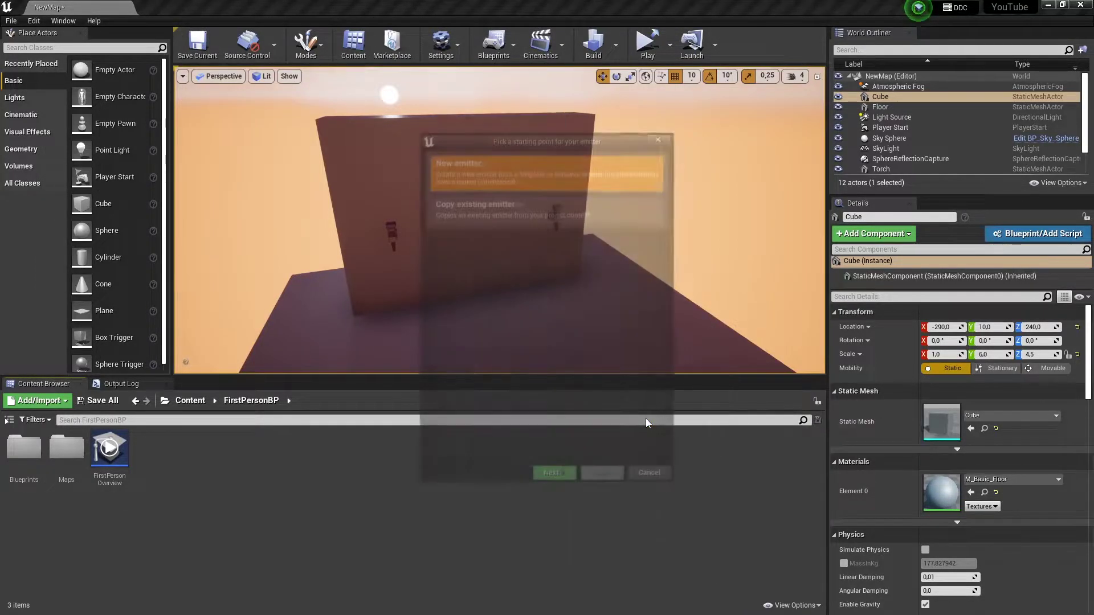
click(558, 476)
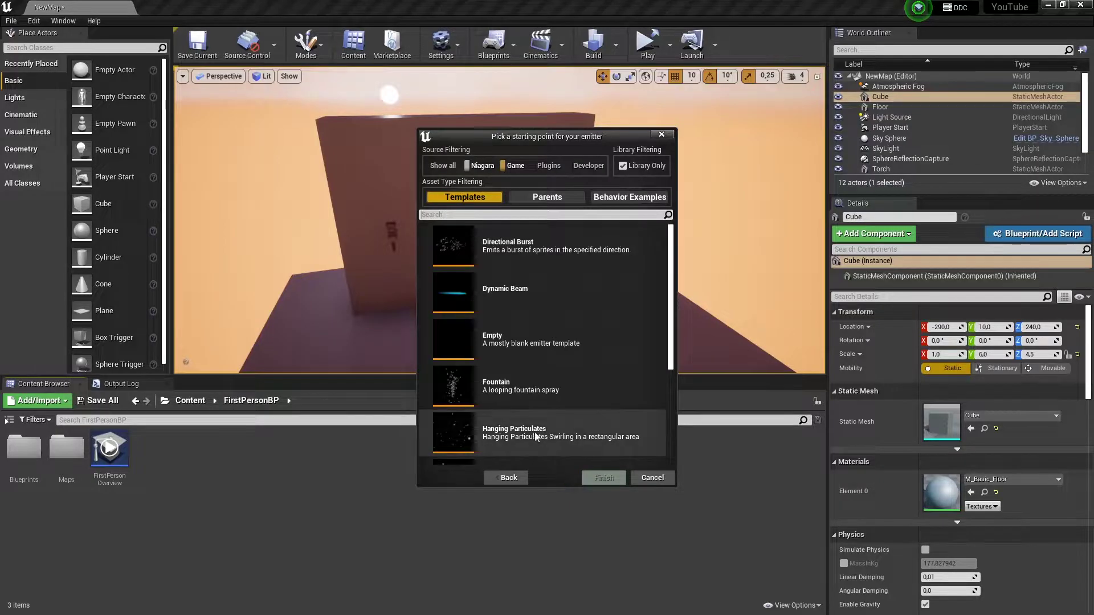
click(535, 392)
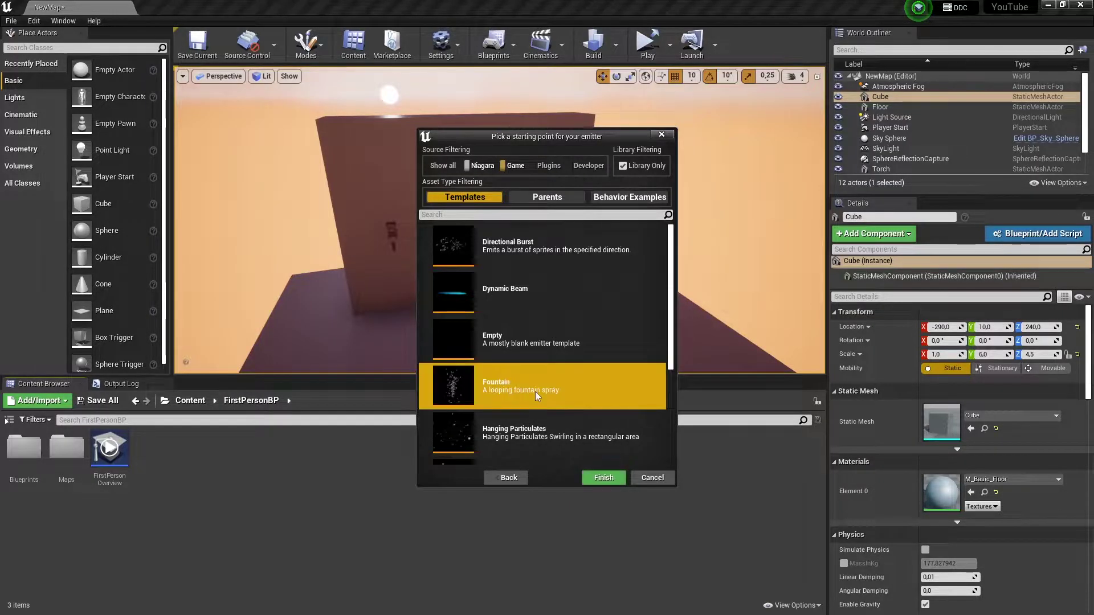
click(604, 477)
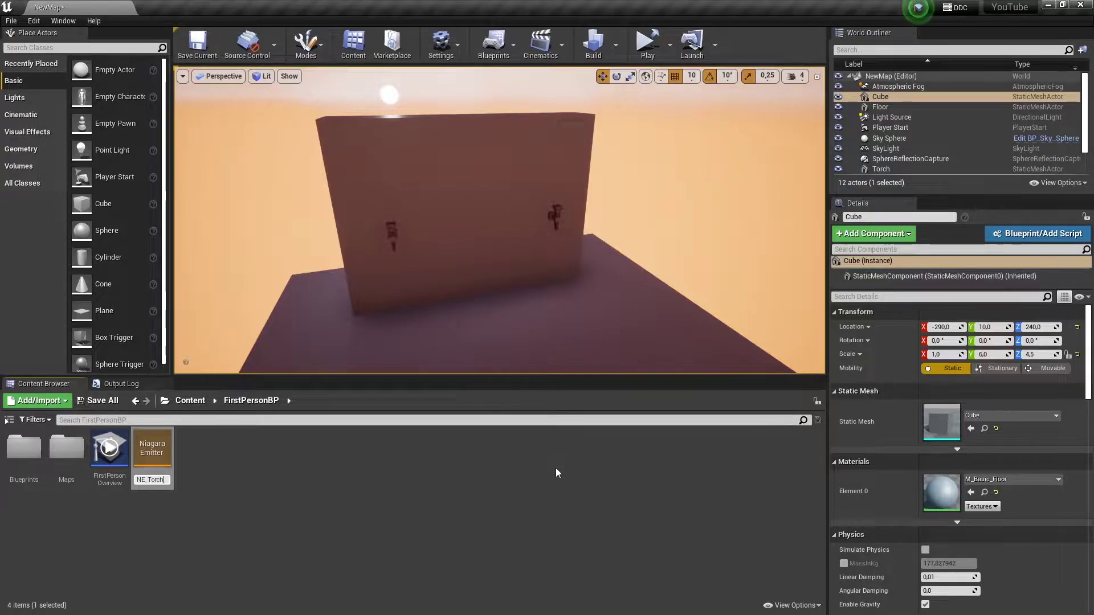
key(Return)
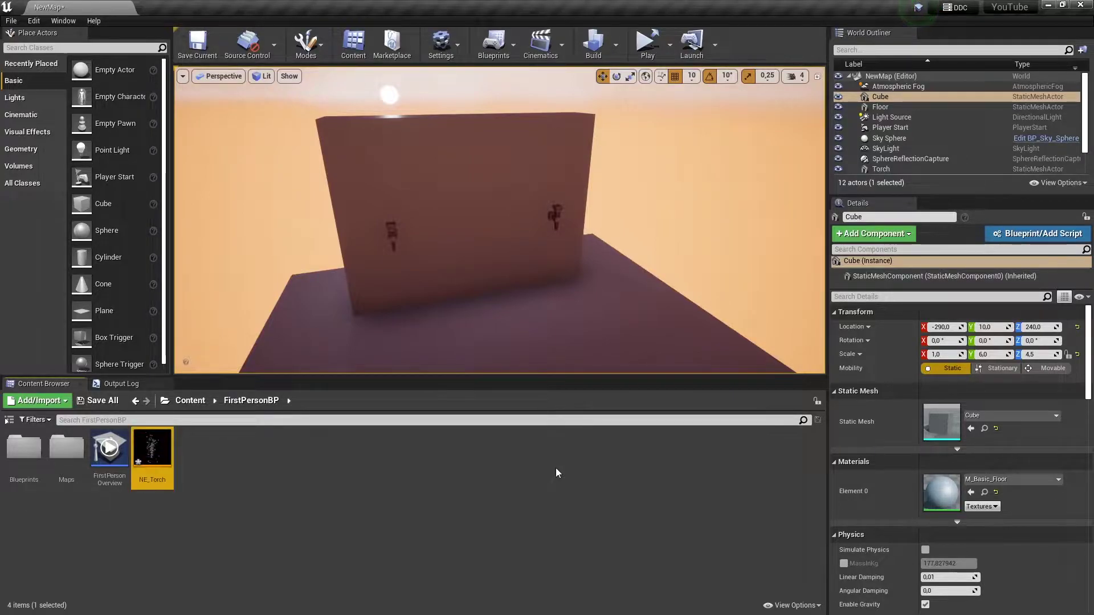
double_click(164, 451)
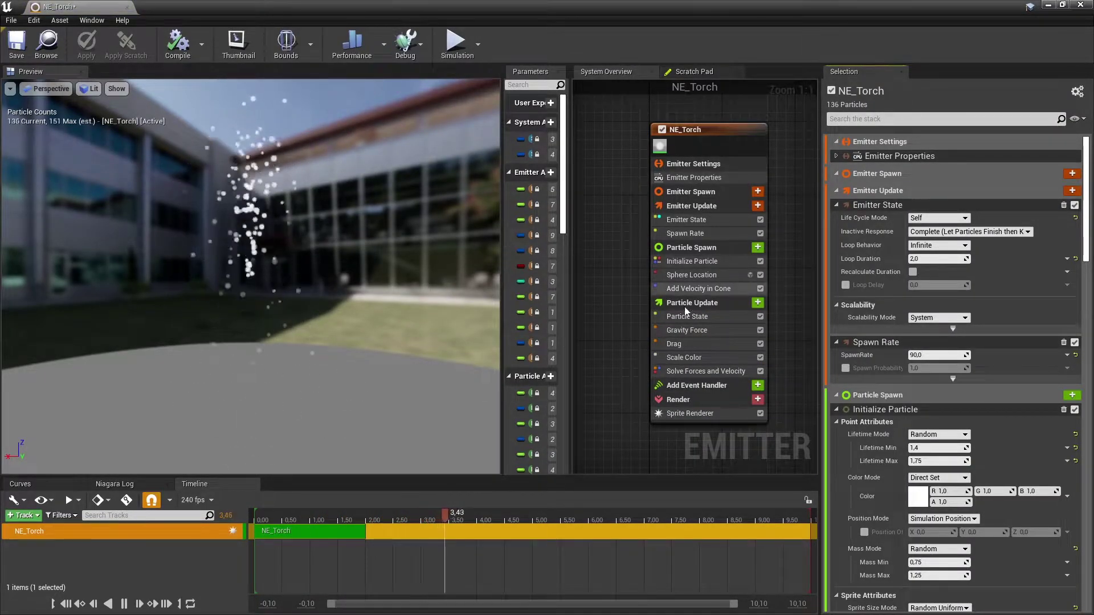
Delete the Gravity Force and Drag modules from NE_Torch's Particle Update stage
click(700, 330)
key(Delete)
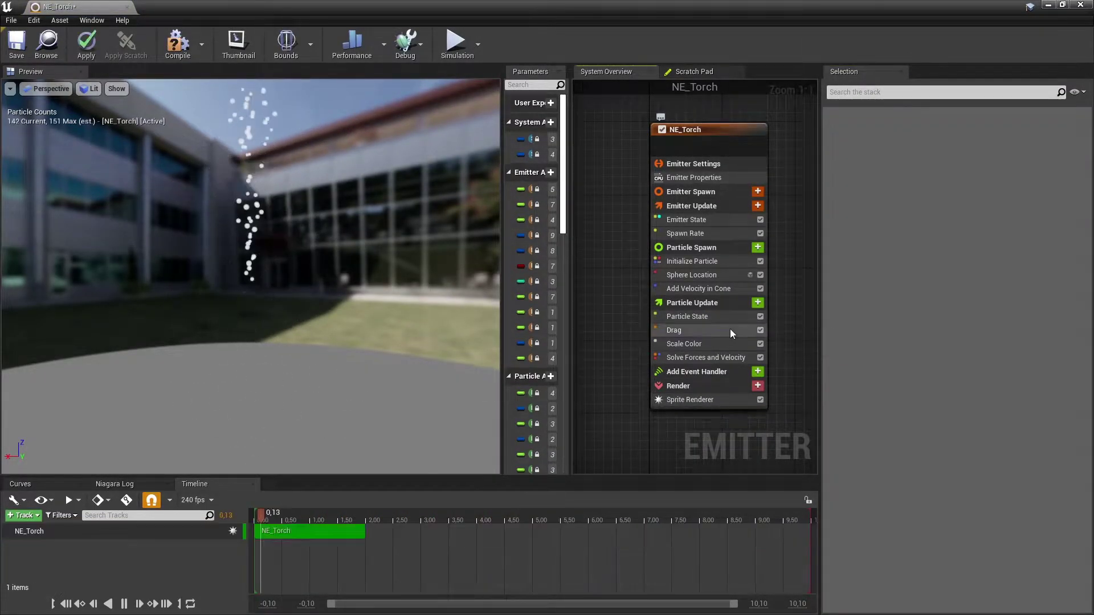
click(731, 330)
key(Delete)
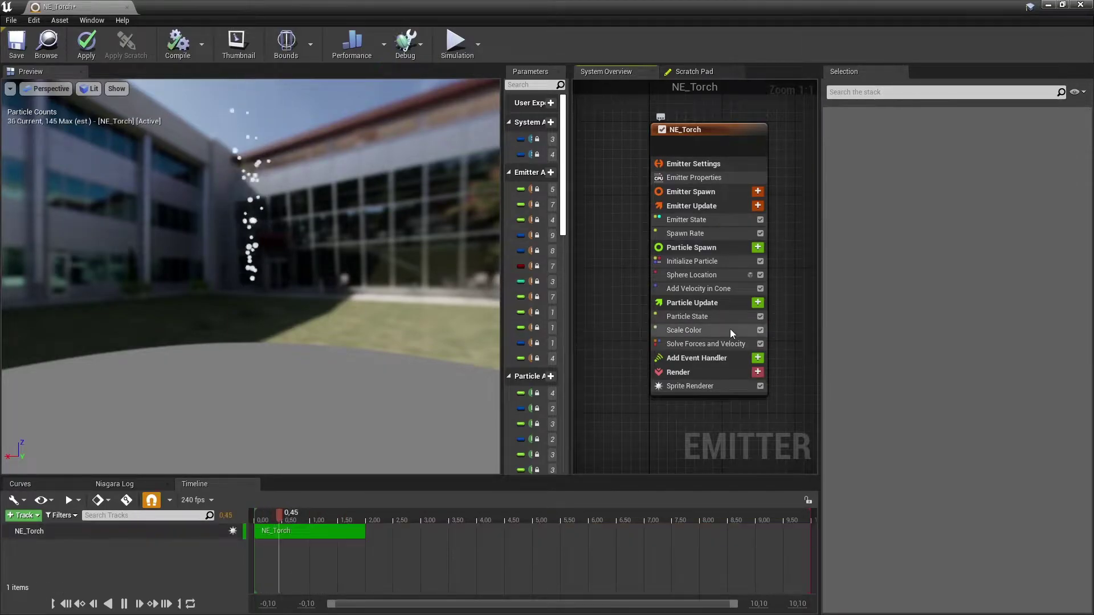
Set the Spawn Rate module's SpawnRate to 50
click(710, 234)
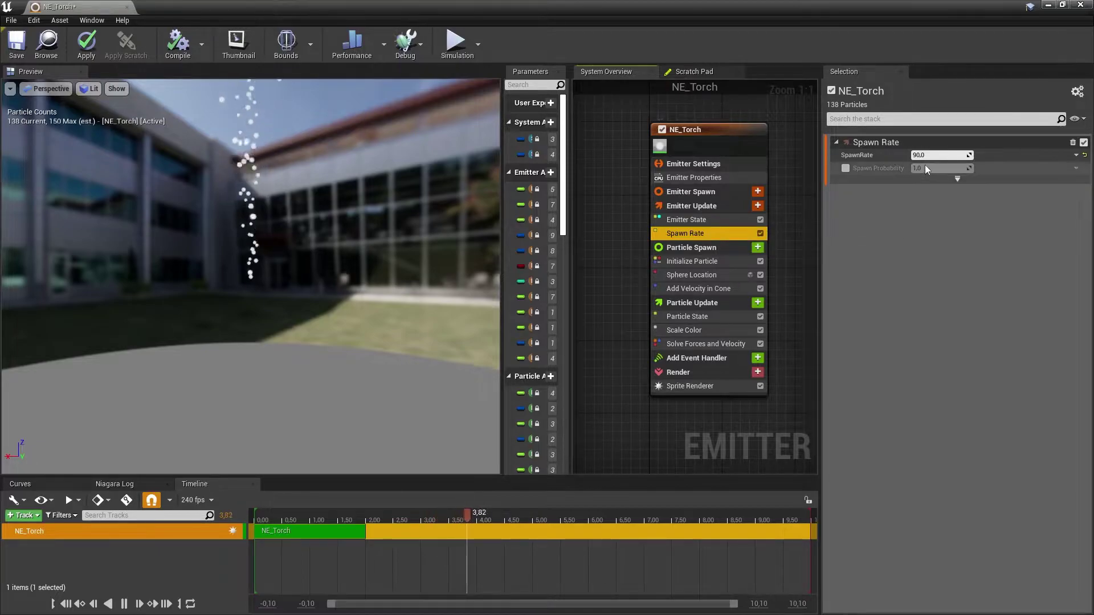
click(937, 154)
text(50)
key(Return)
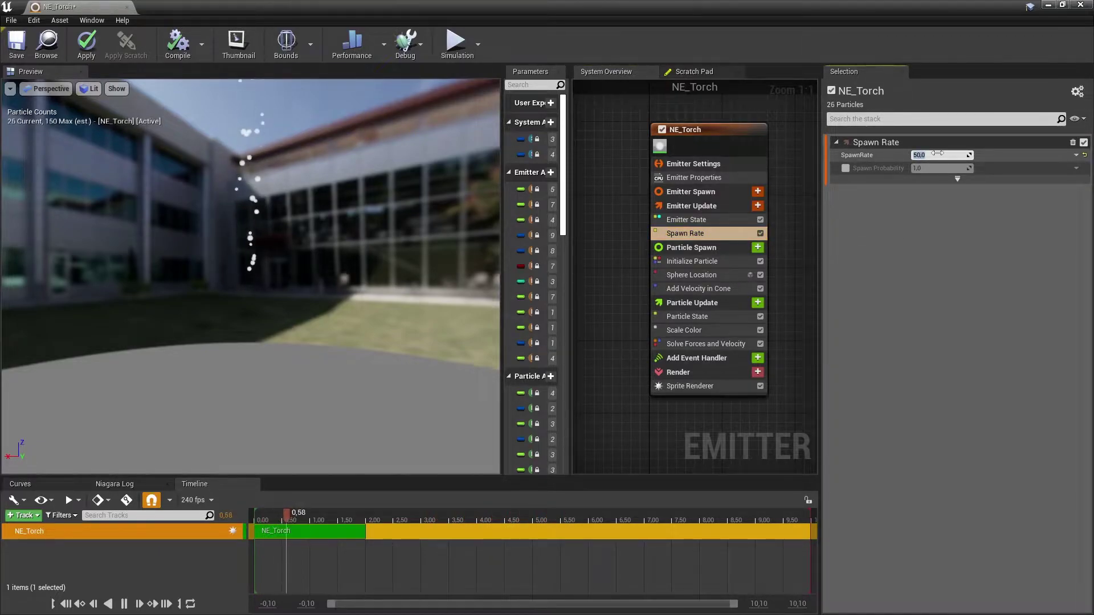
Set Initialize Particle's uniform sprite size range to minimum 25 and maximum 40
click(715, 261)
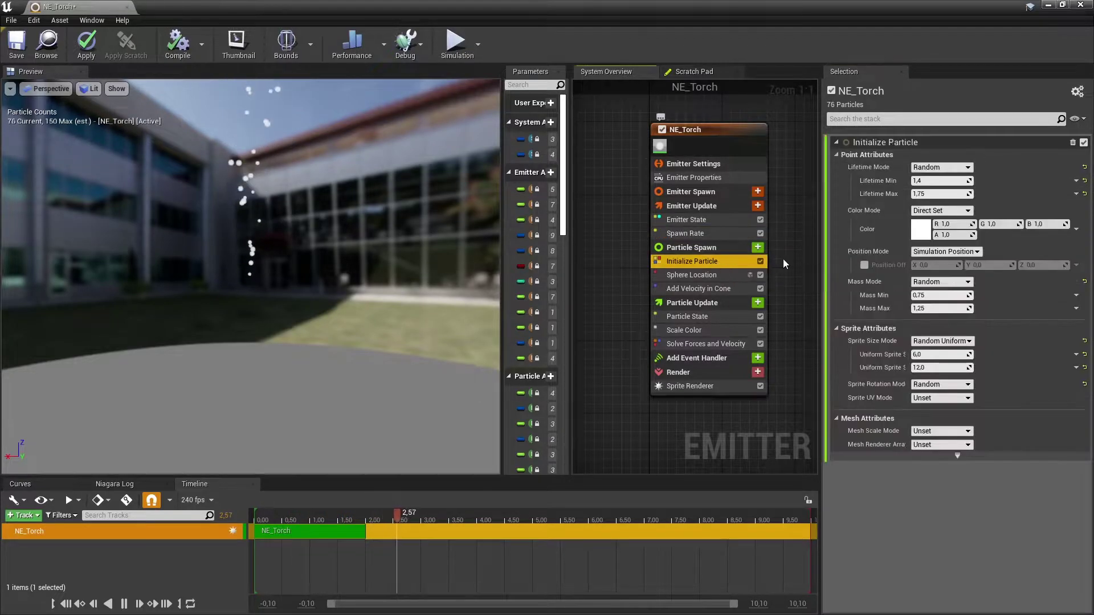
click(941, 354)
text(25)
click(940, 367)
text(40)
key(Return)
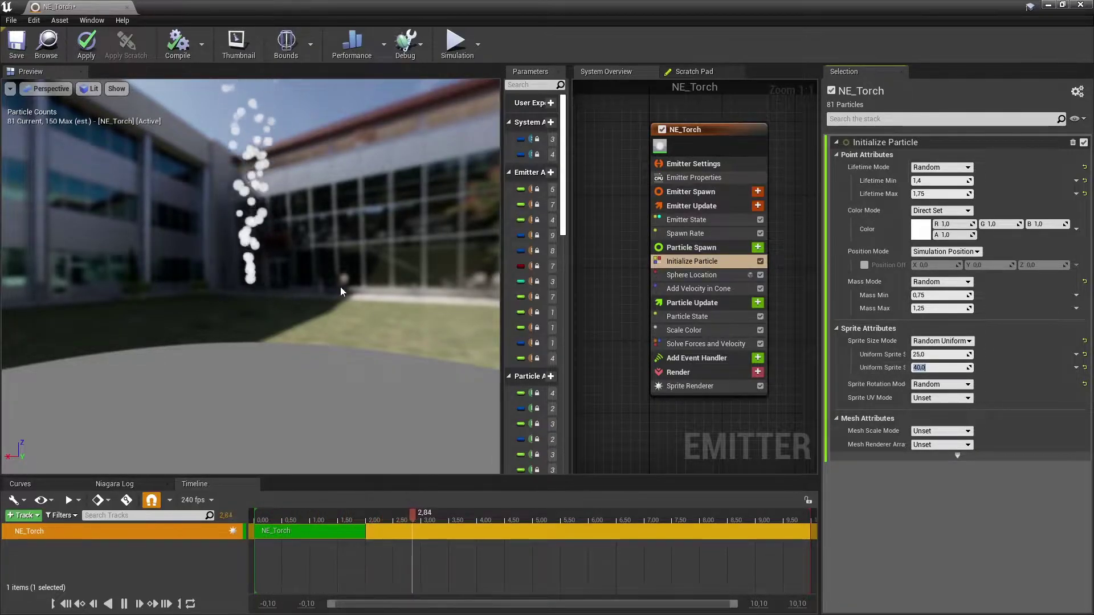
Set Add Velocity in Cone's velocity strength to minimum 100 and maximum 250
click(711, 277)
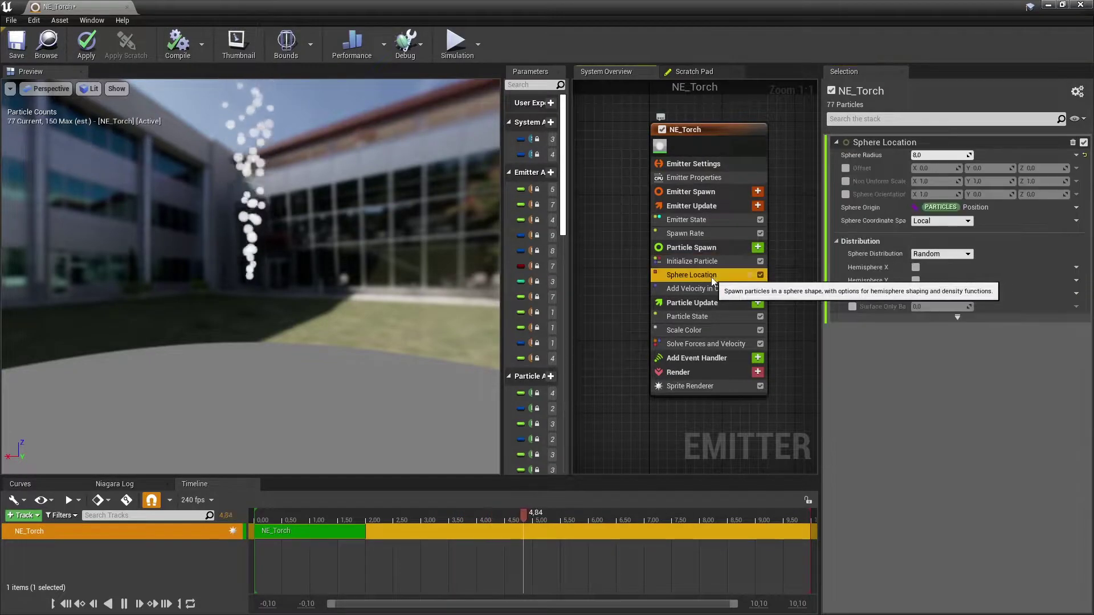
click(719, 291)
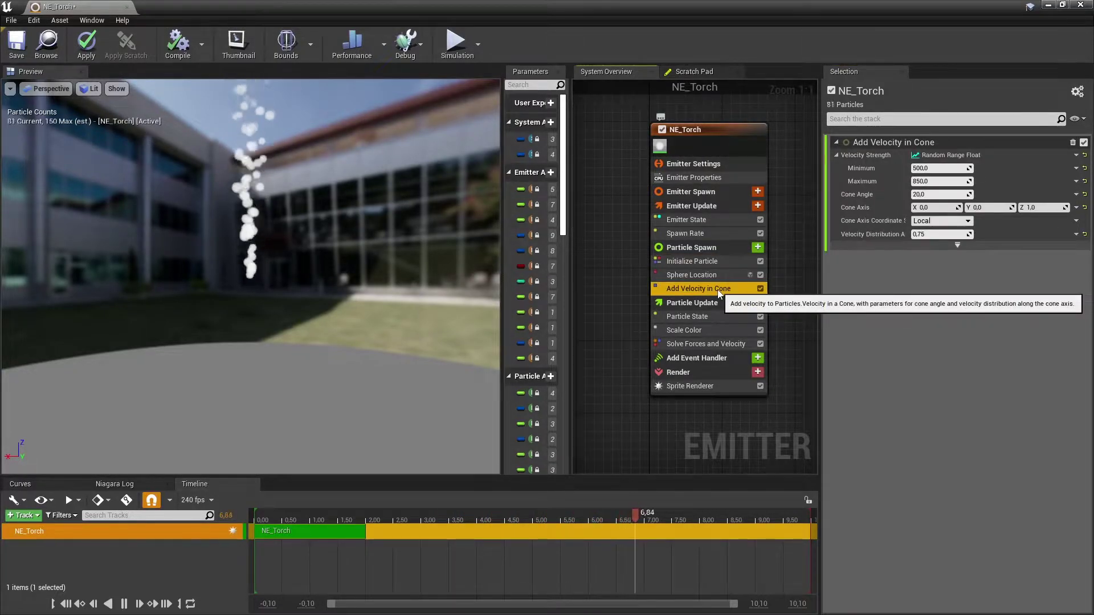
click(949, 168)
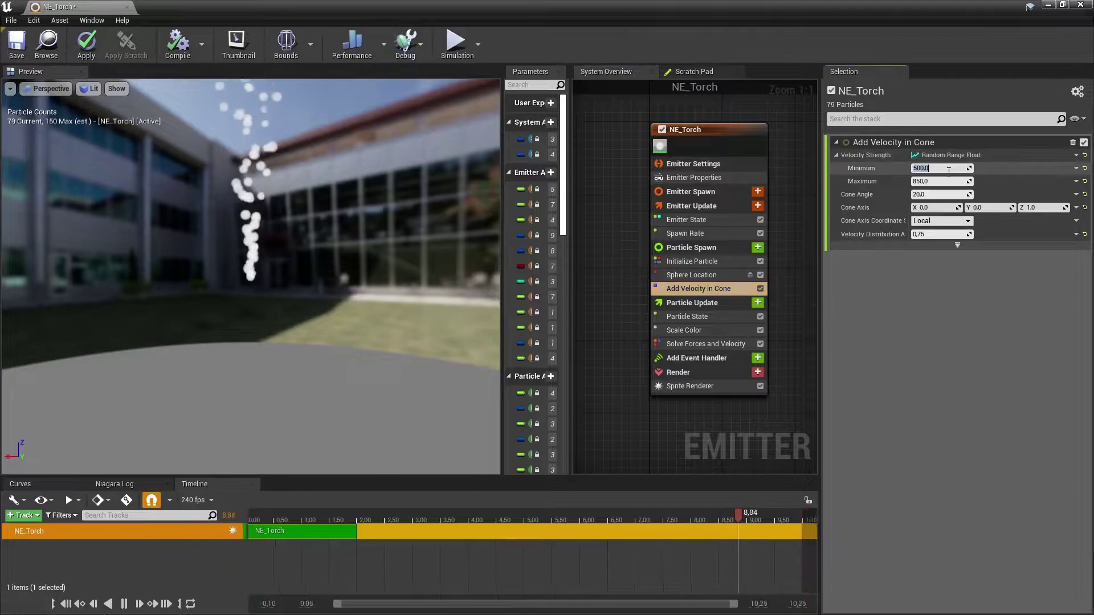
text(100)
key(Return)
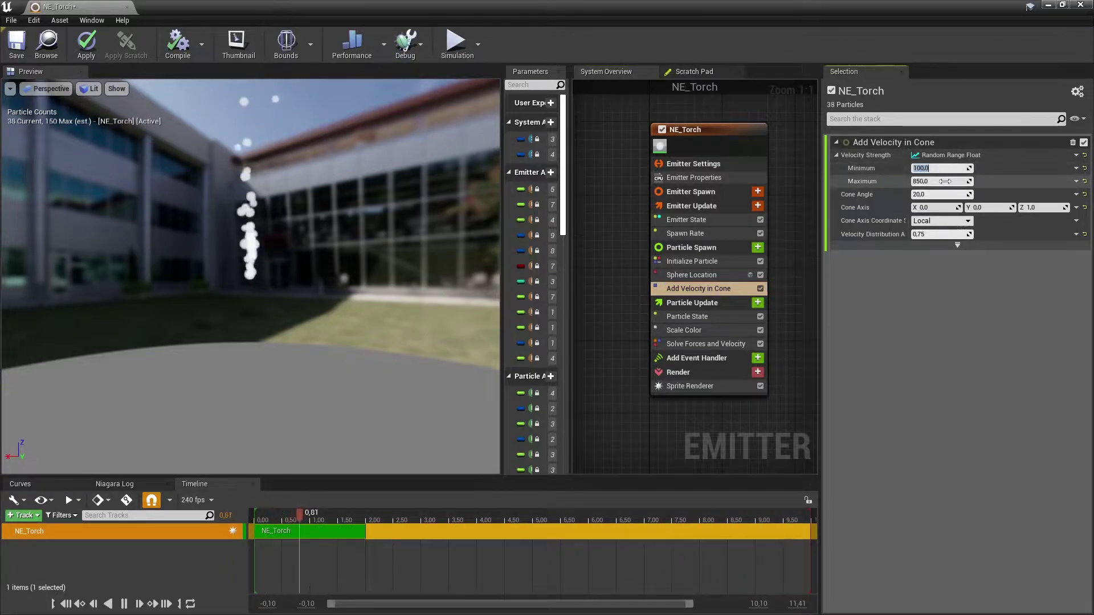
click(944, 182)
text(250)
key(Return)
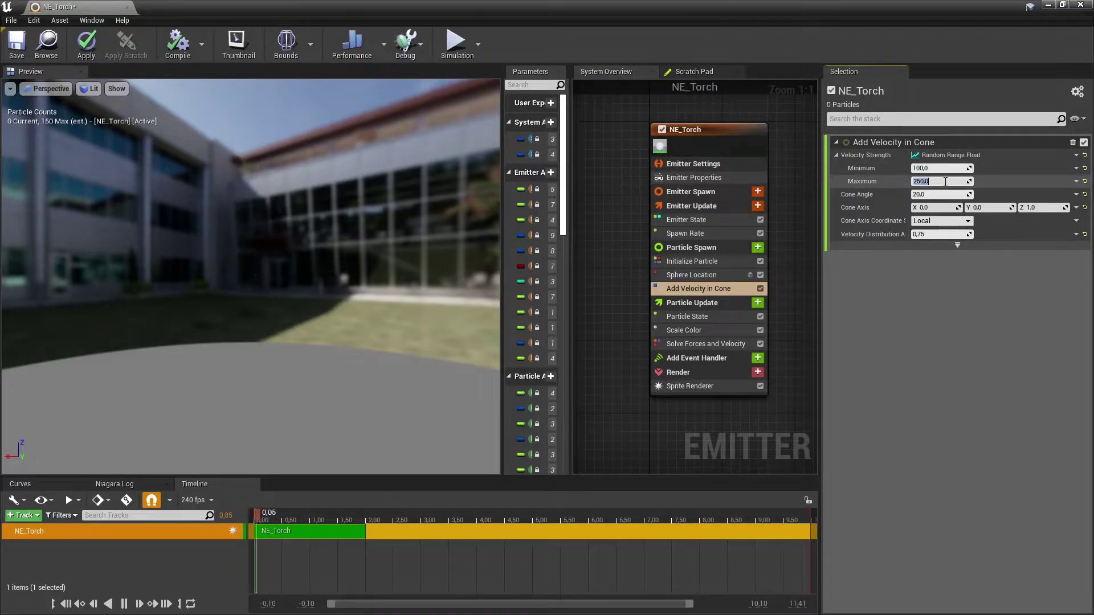
Add a Scale Sprite Size module to Particle Update
click(759, 303)
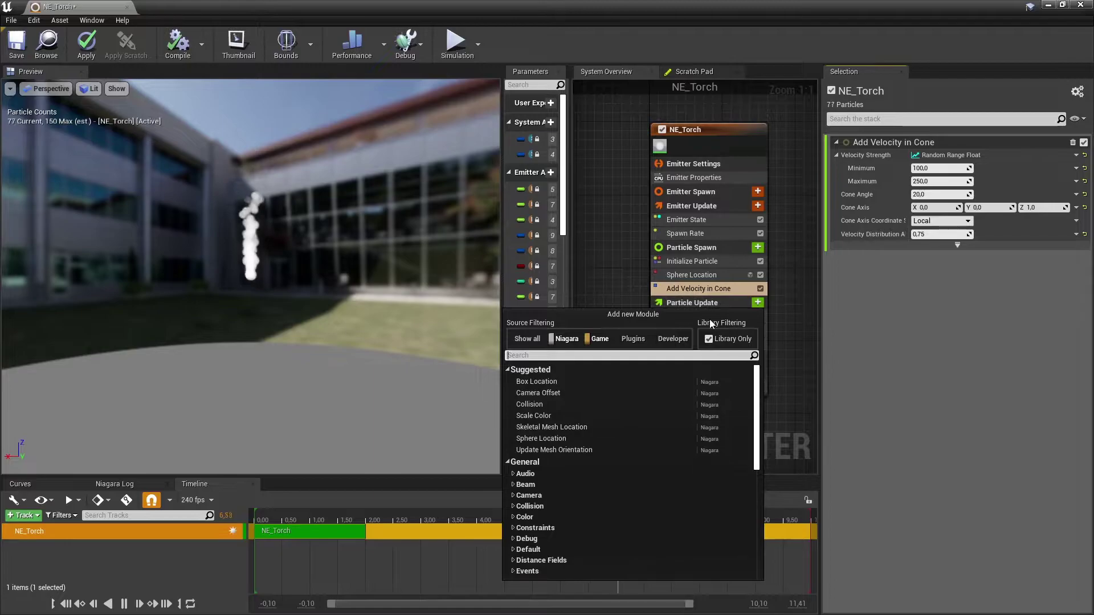
text(scale)
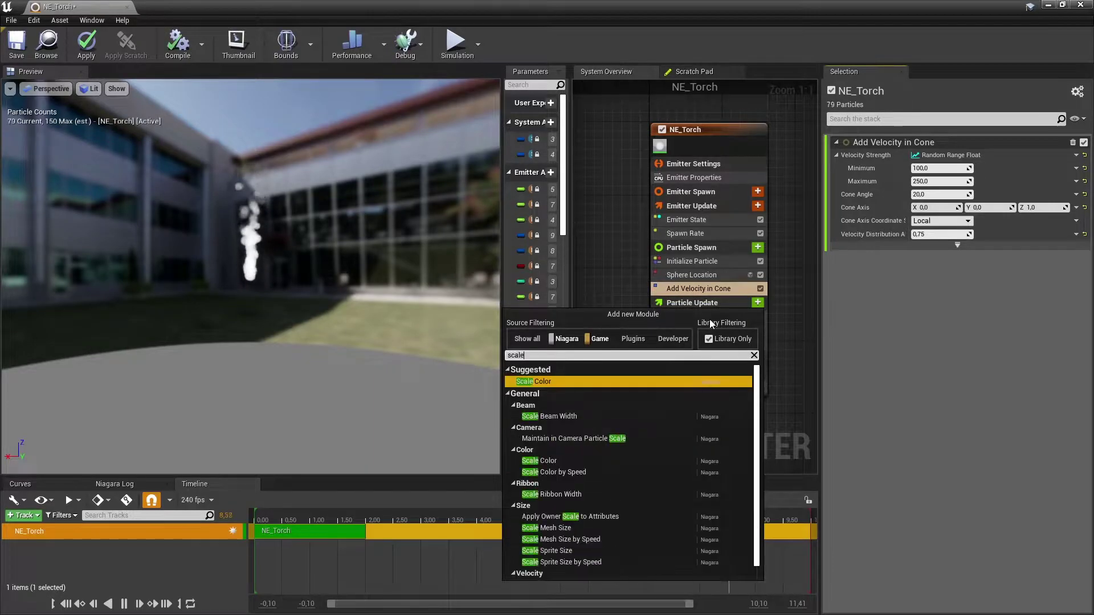
click(593, 551)
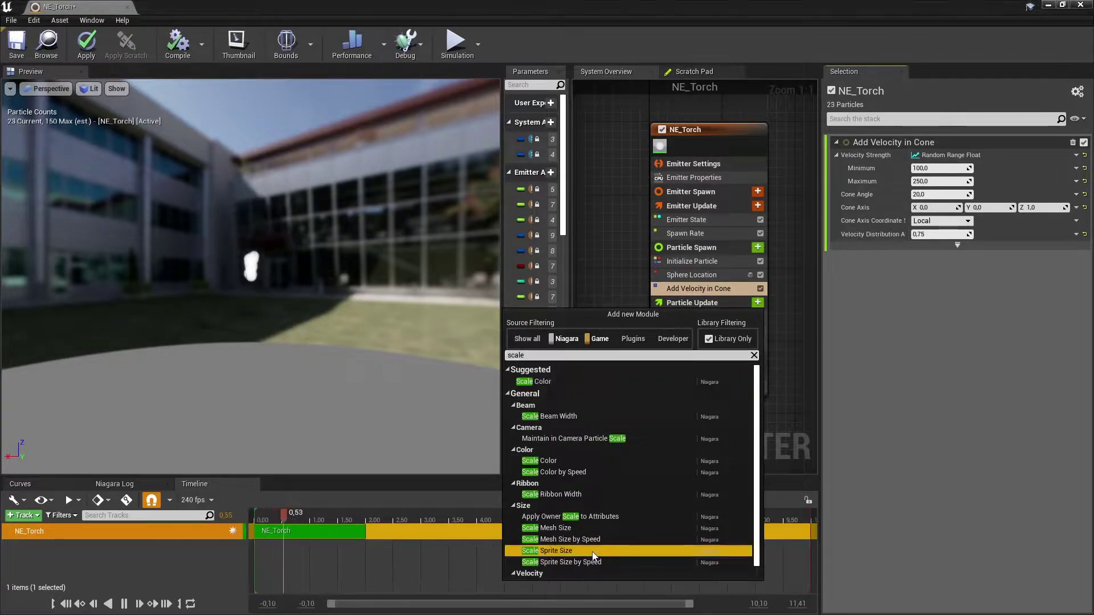
click(593, 551)
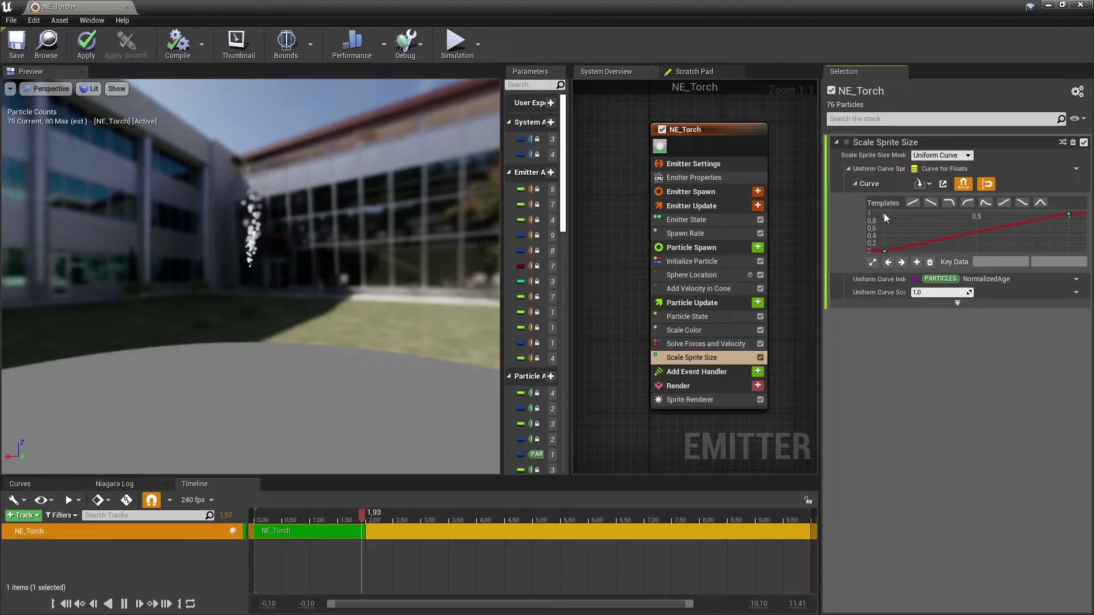
Set the sprite size curve keys to 1 at the start and 0 at the end
click(884, 250)
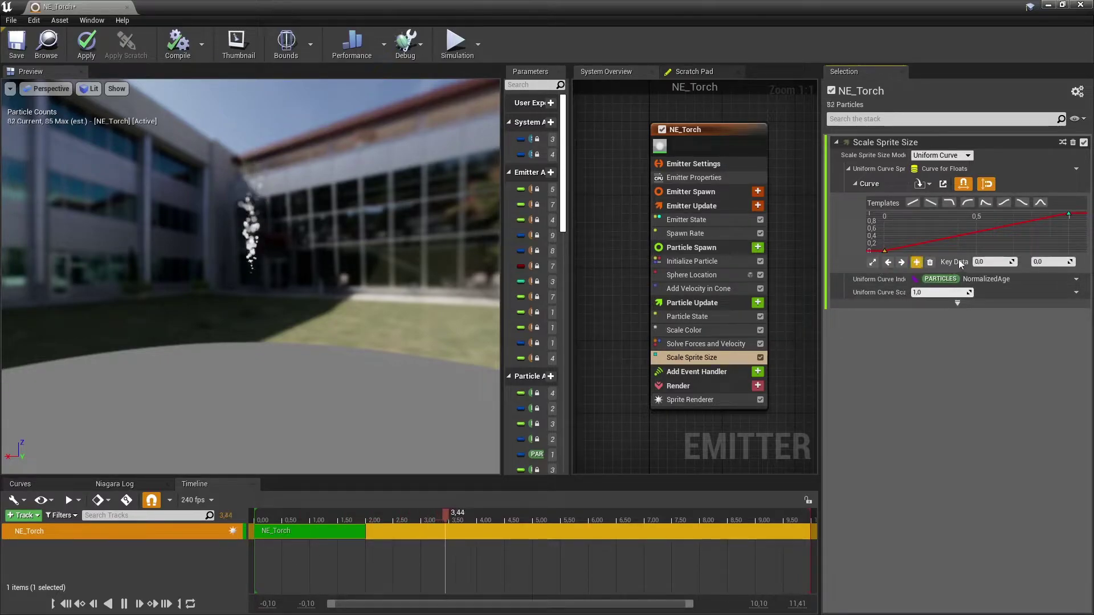
click(1054, 262)
text(1)
key(Return)
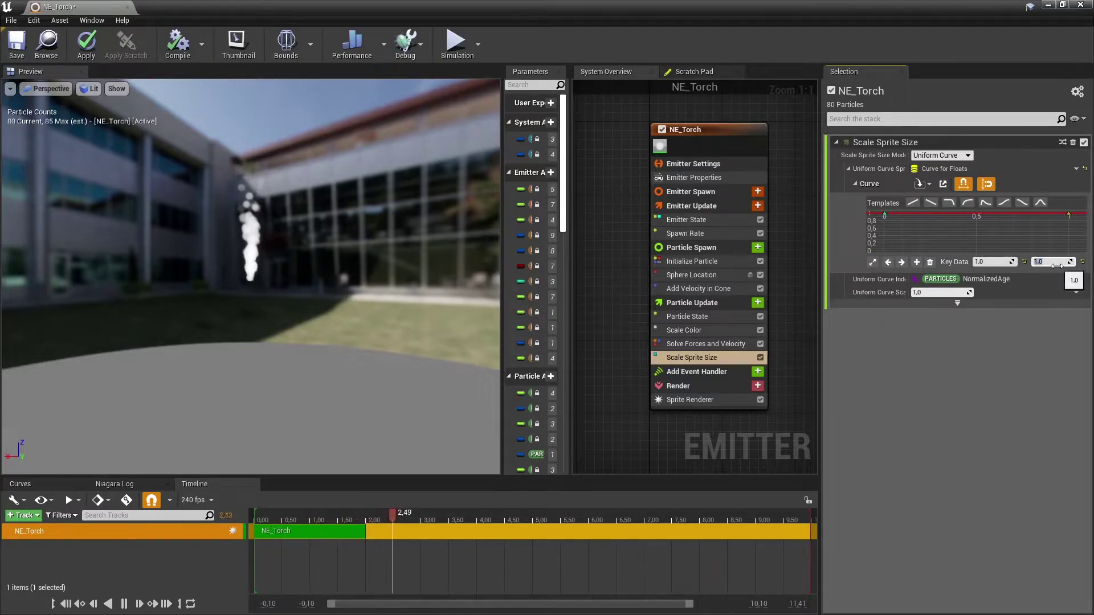
text(0)
key(Return)
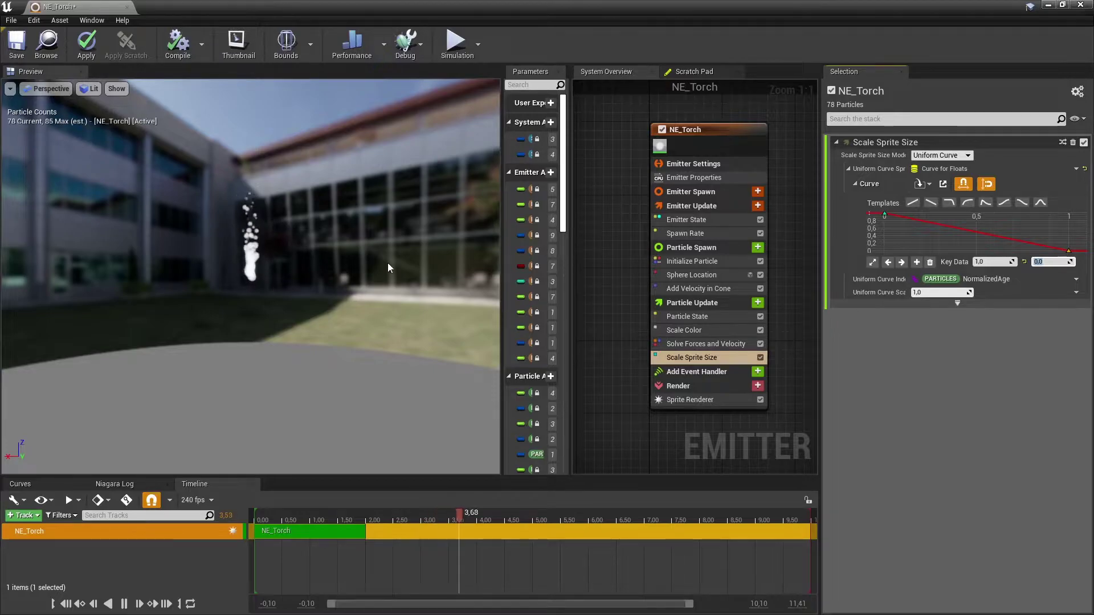
Add a Color module to Particle Update and drive its colour from a curve
click(758, 304)
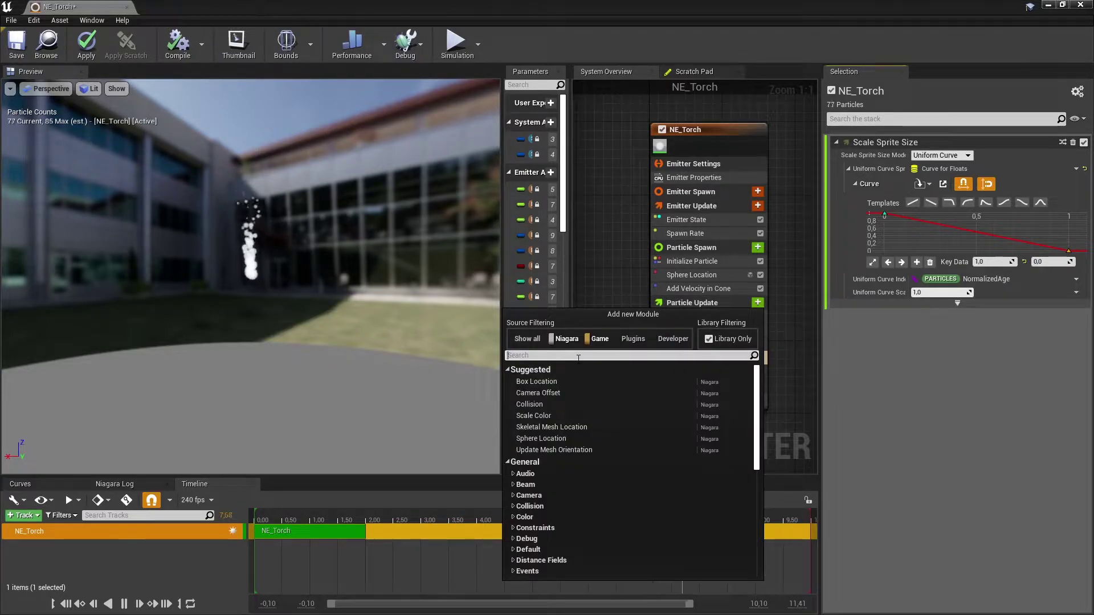
text(color)
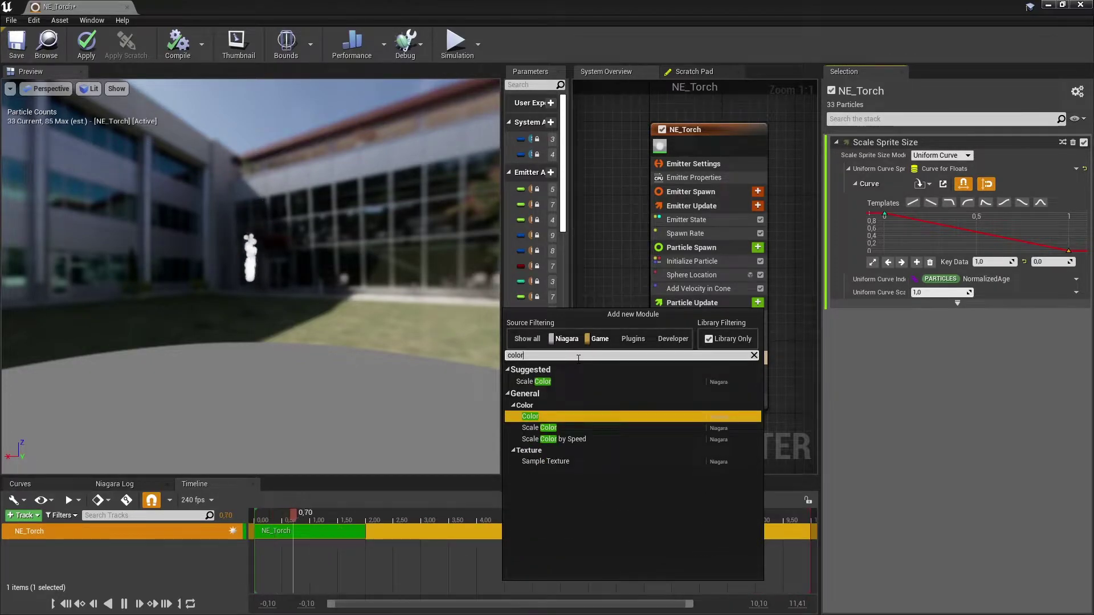
key(Return)
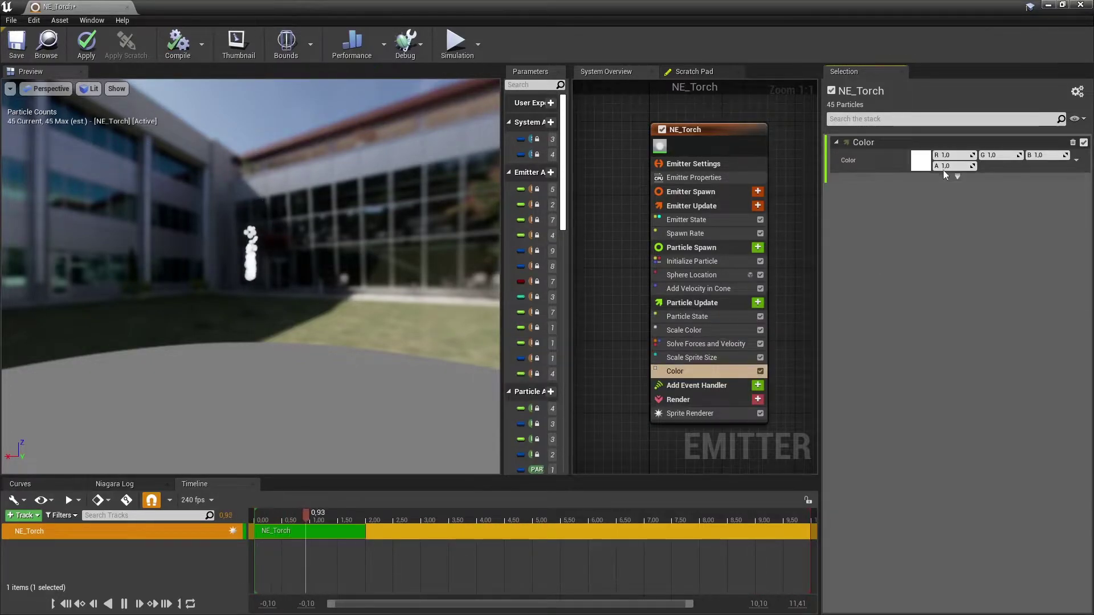
click(921, 160)
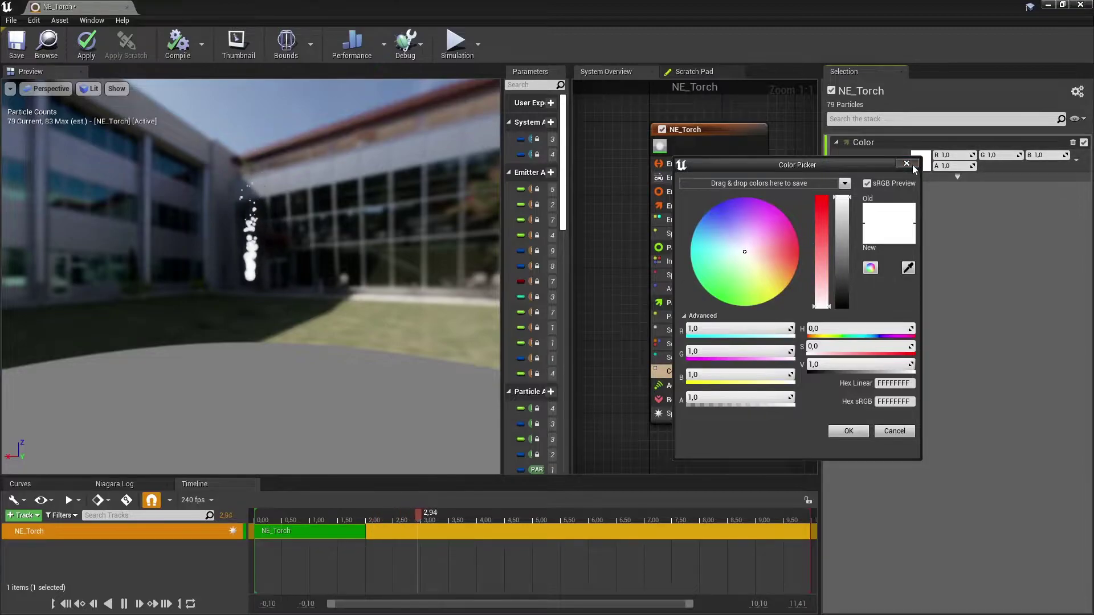
key(Escape)
click(1076, 160)
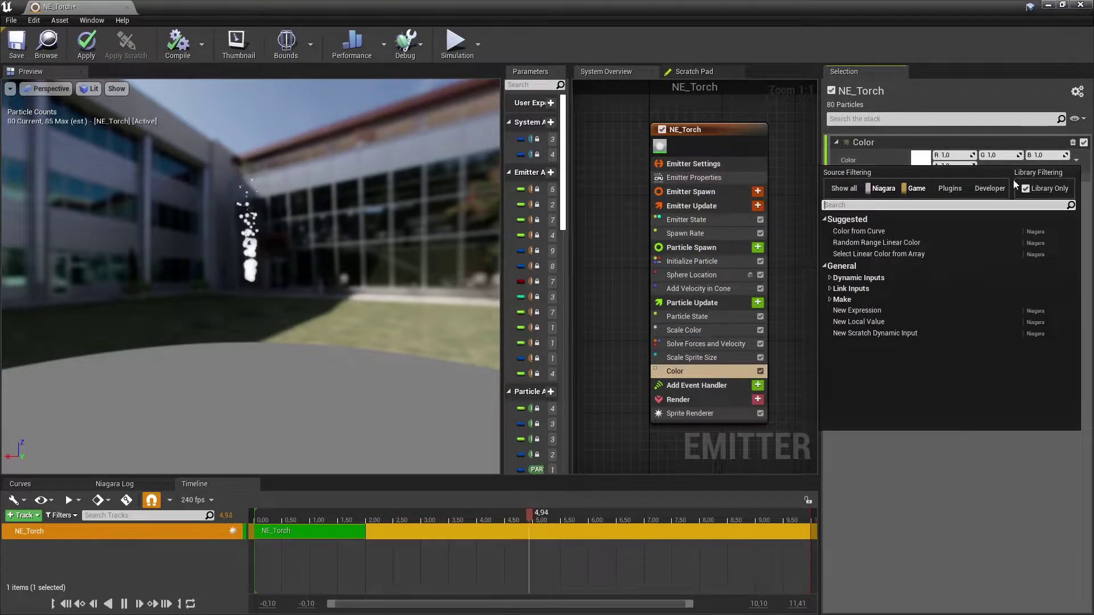
click(877, 231)
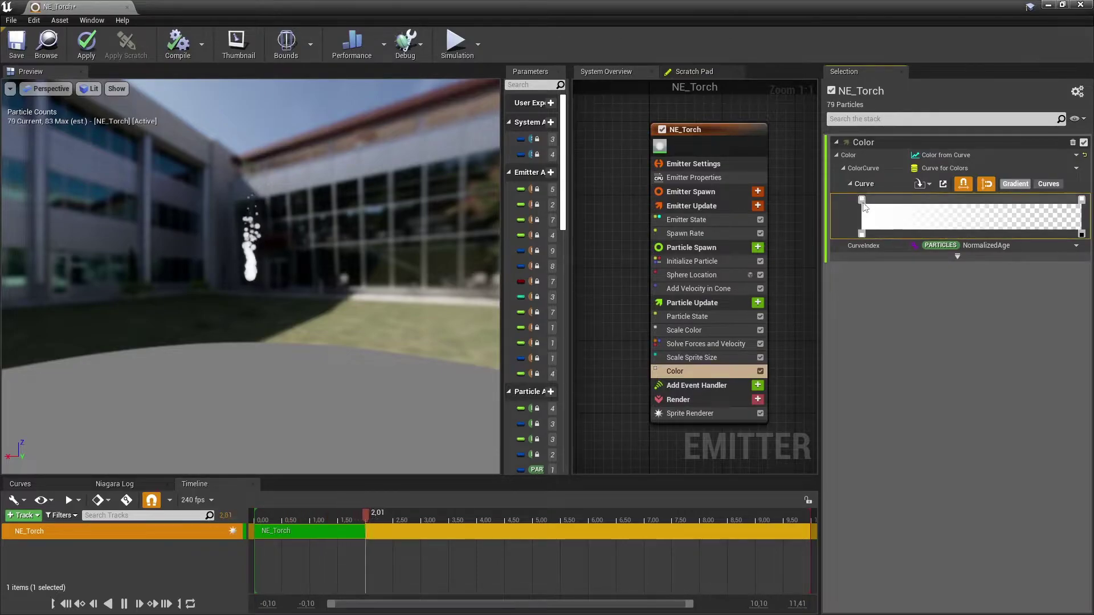
Set the colour gradient to fade from pale yellow to pure red
double_click(861, 200)
click(705, 313)
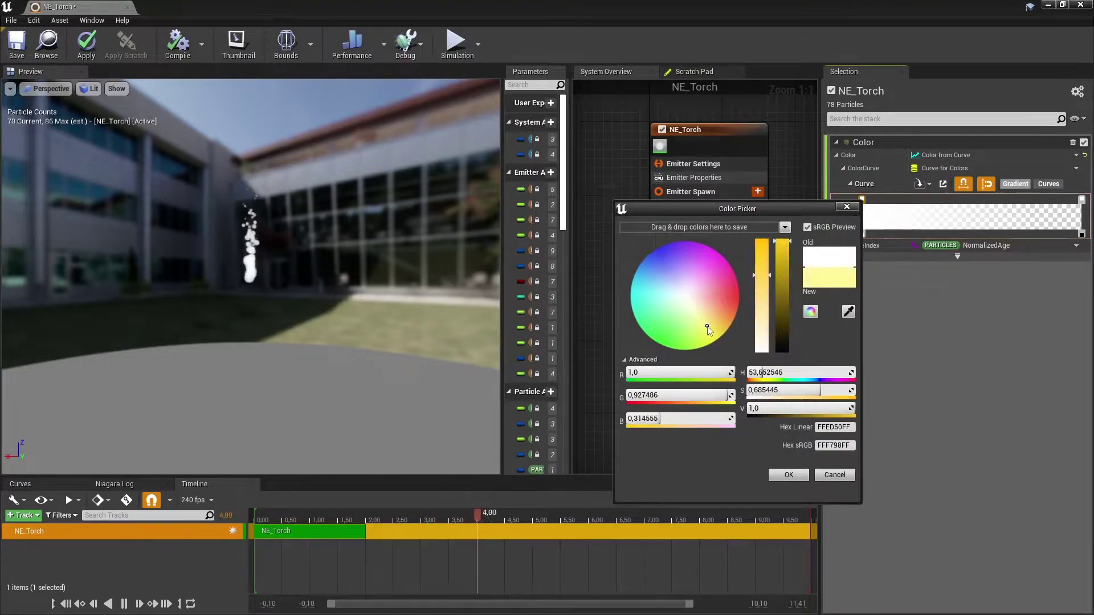
click(915, 389)
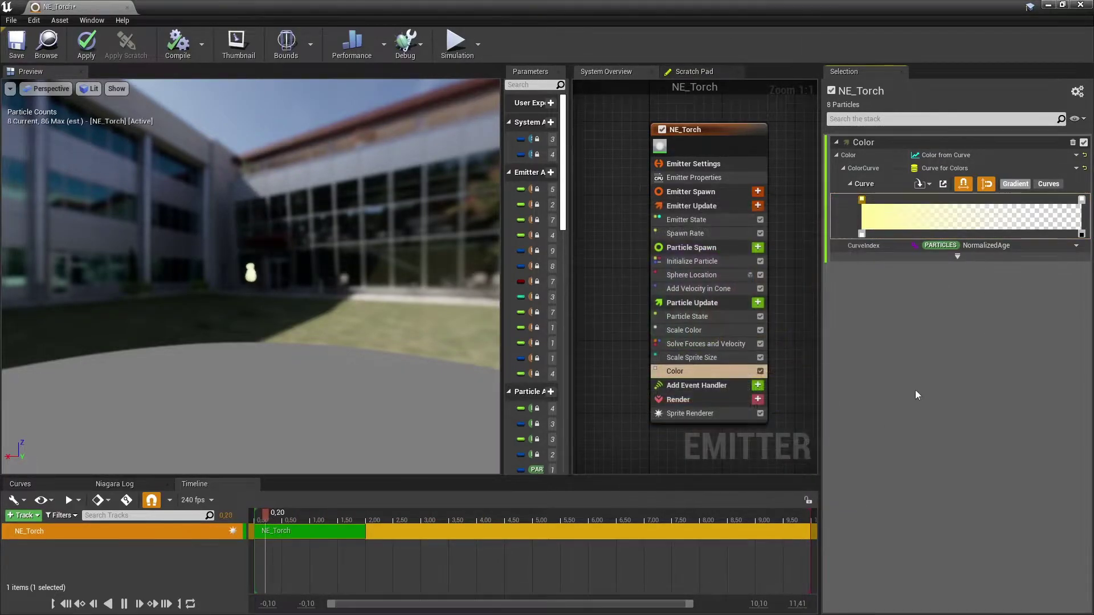
double_click(1082, 200)
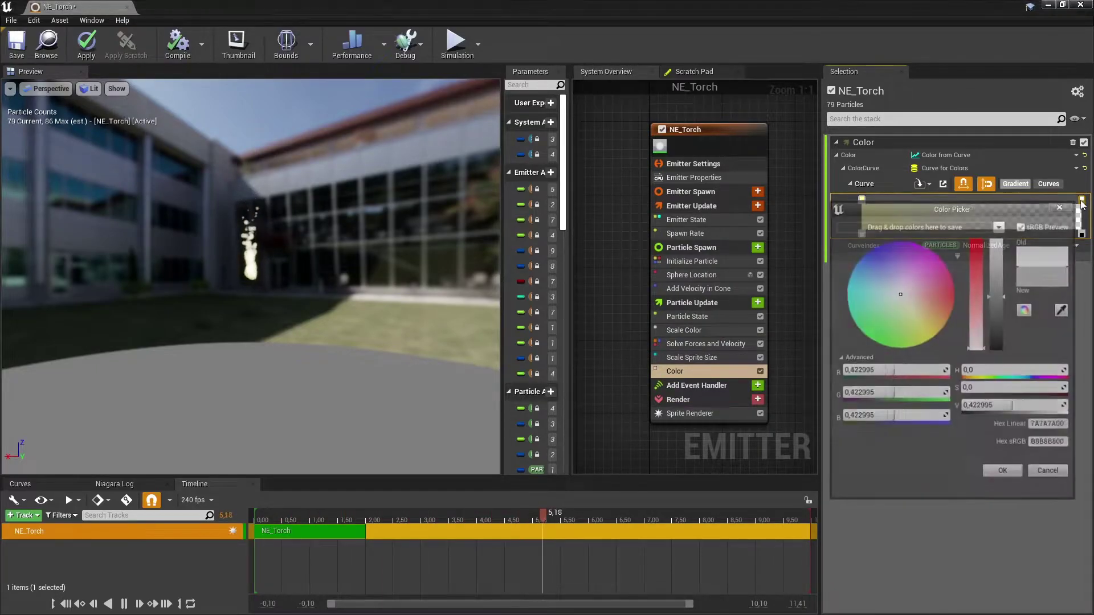
drag(946, 300, 957, 295)
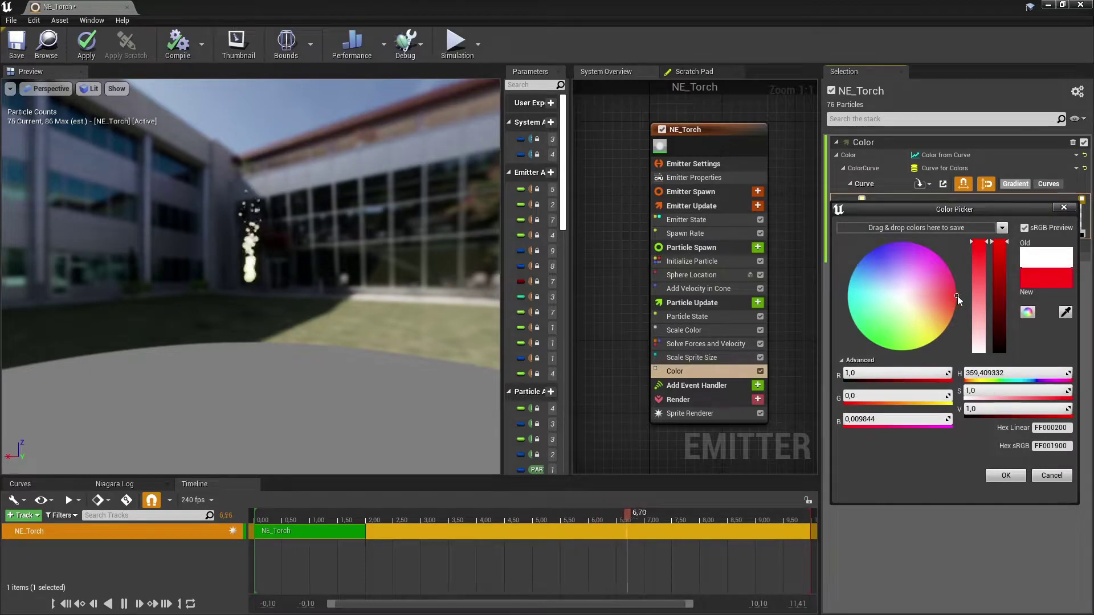
click(1007, 474)
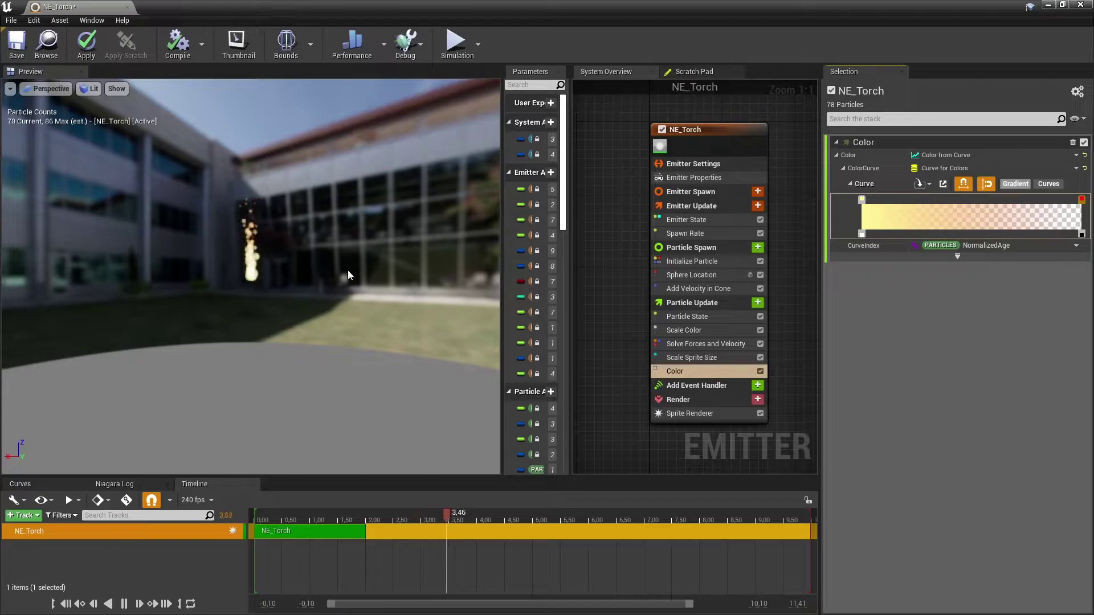
click(695, 413)
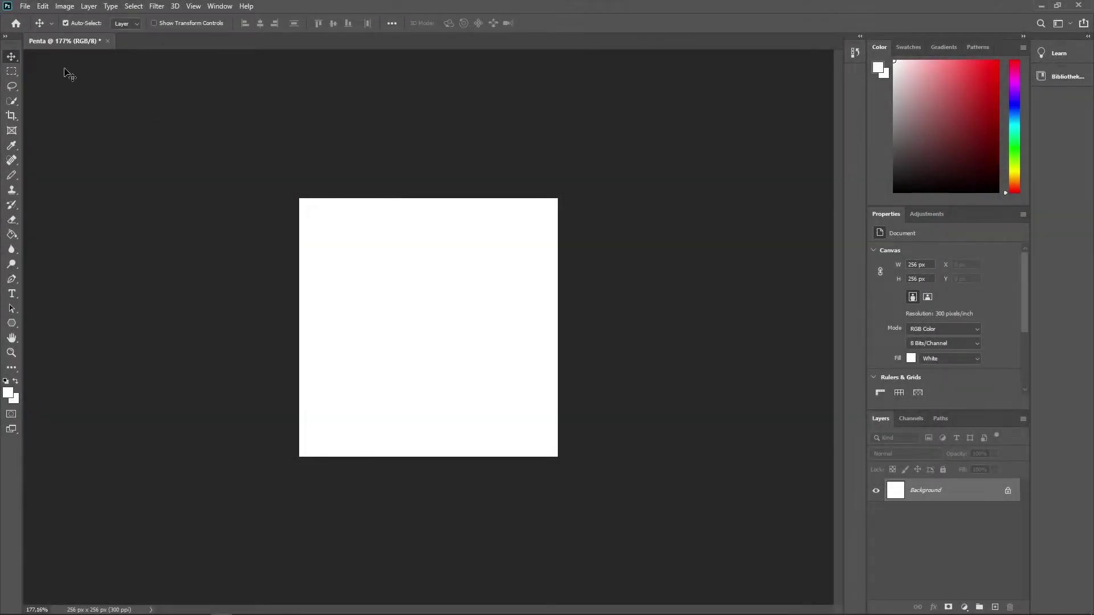
click(25, 6)
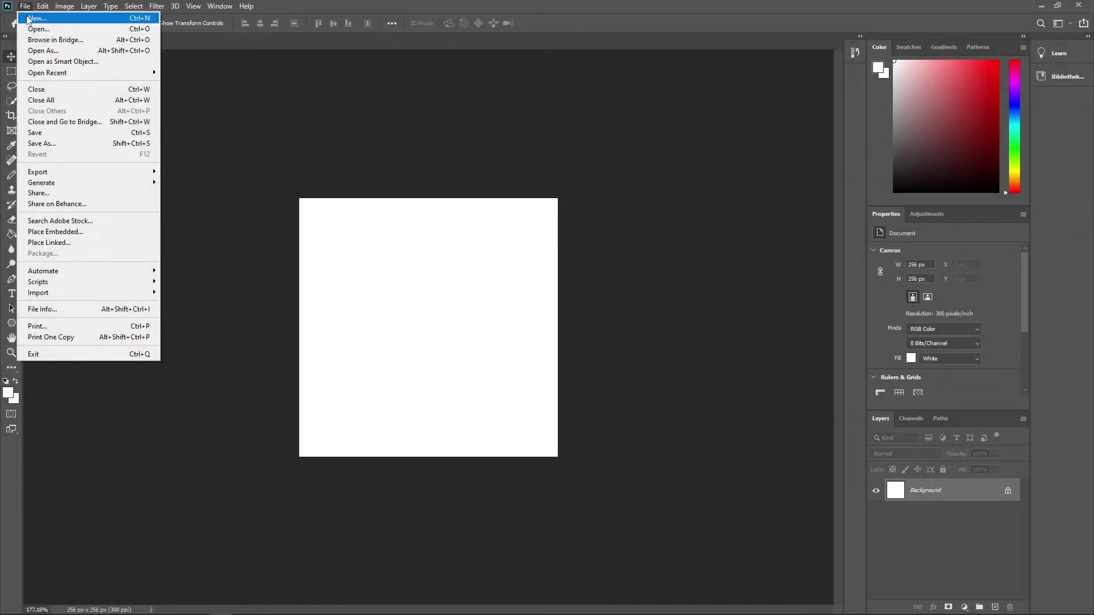
click(30, 18)
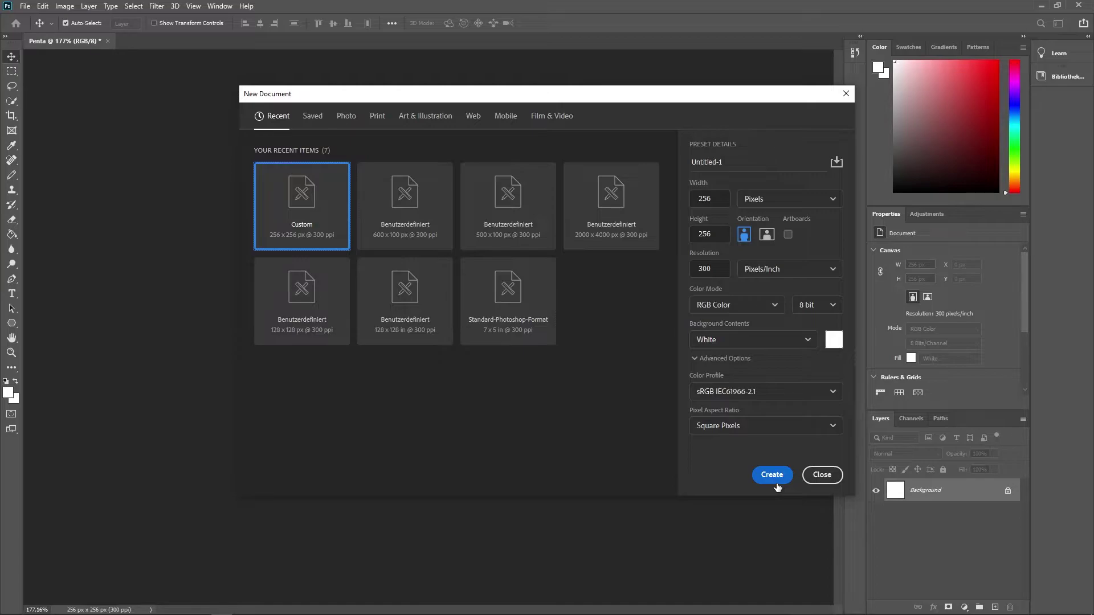
click(827, 482)
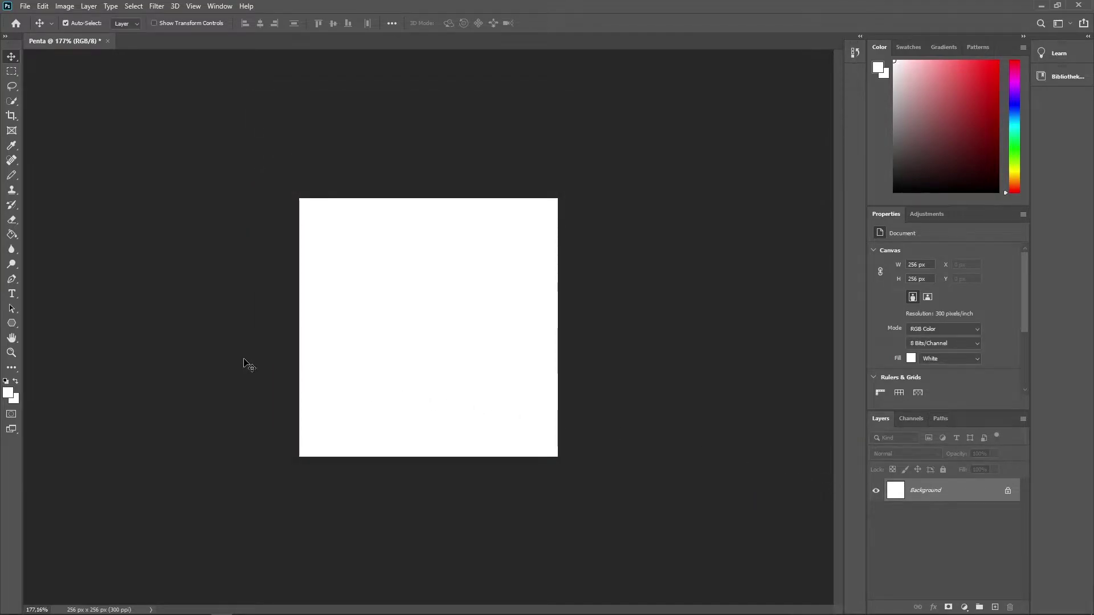
Fill the Penta canvas black with the Paint Bucket and add a new empty layer
click(13, 235)
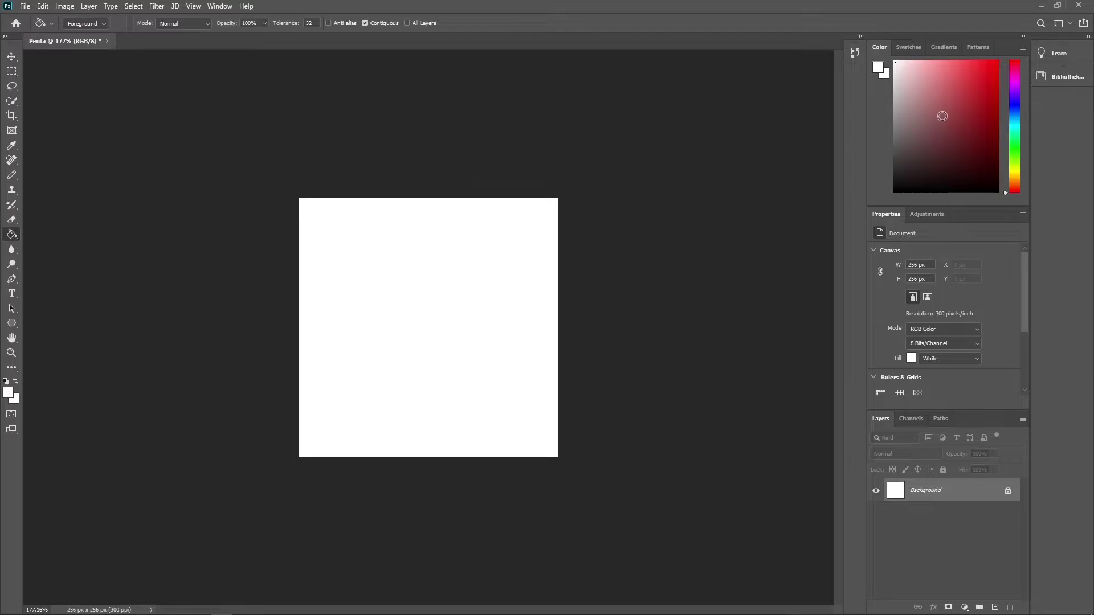
click(437, 281)
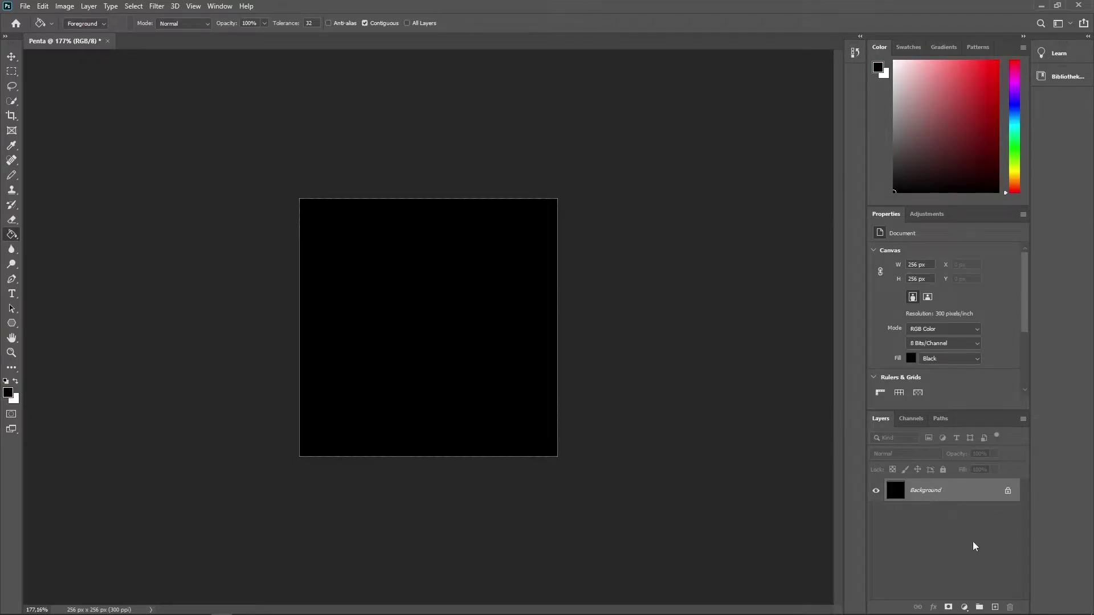
click(995, 608)
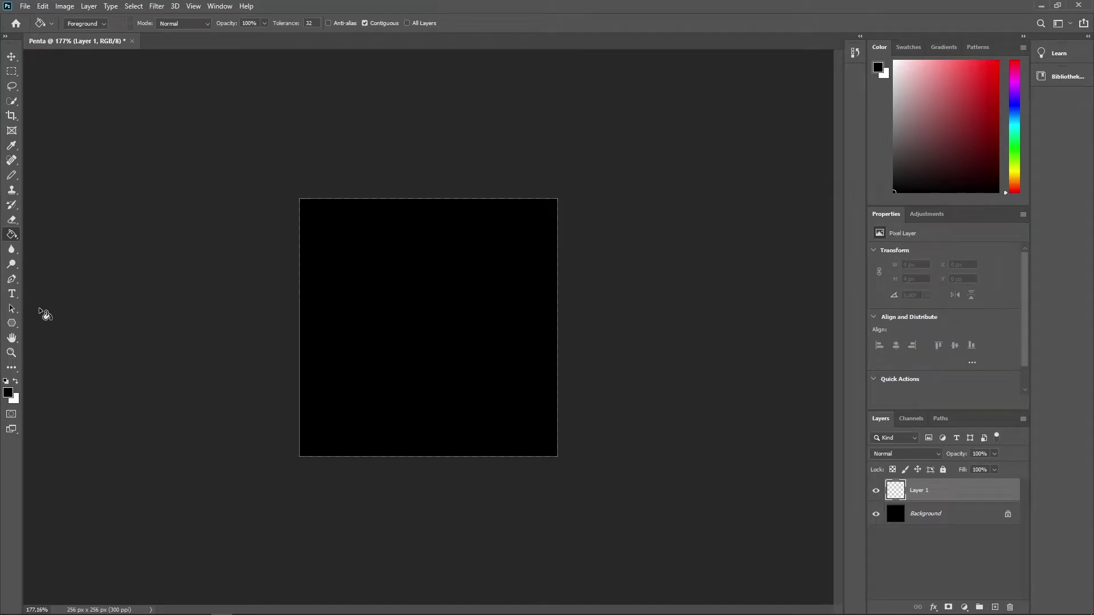
Draw a large white pentagon on the new layer with the Polygon Tool
click(12, 327)
click(86, 358)
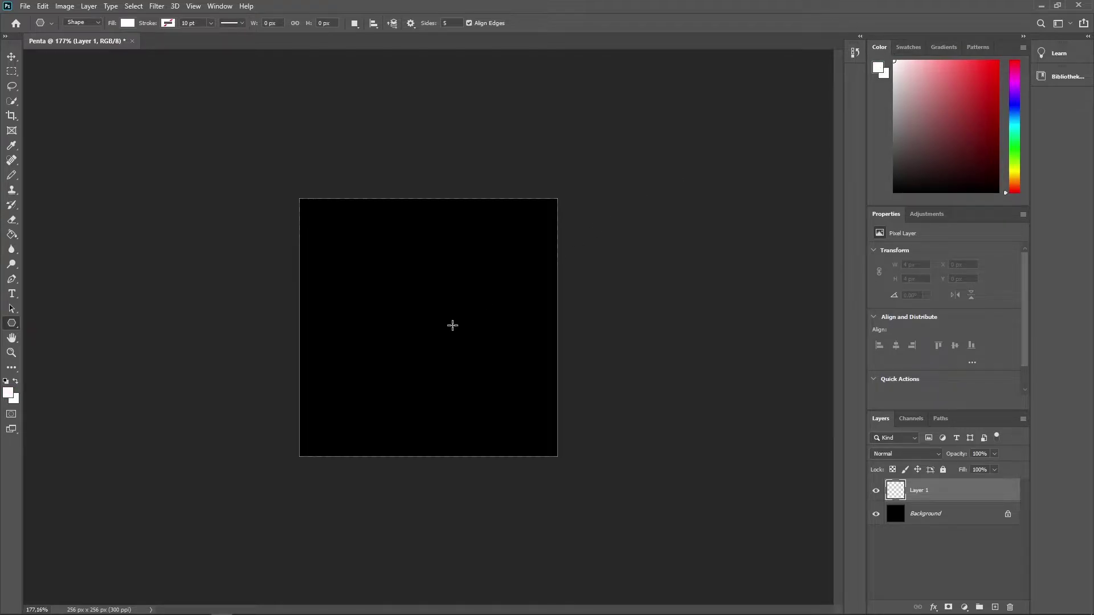
drag(450, 338, 522, 405)
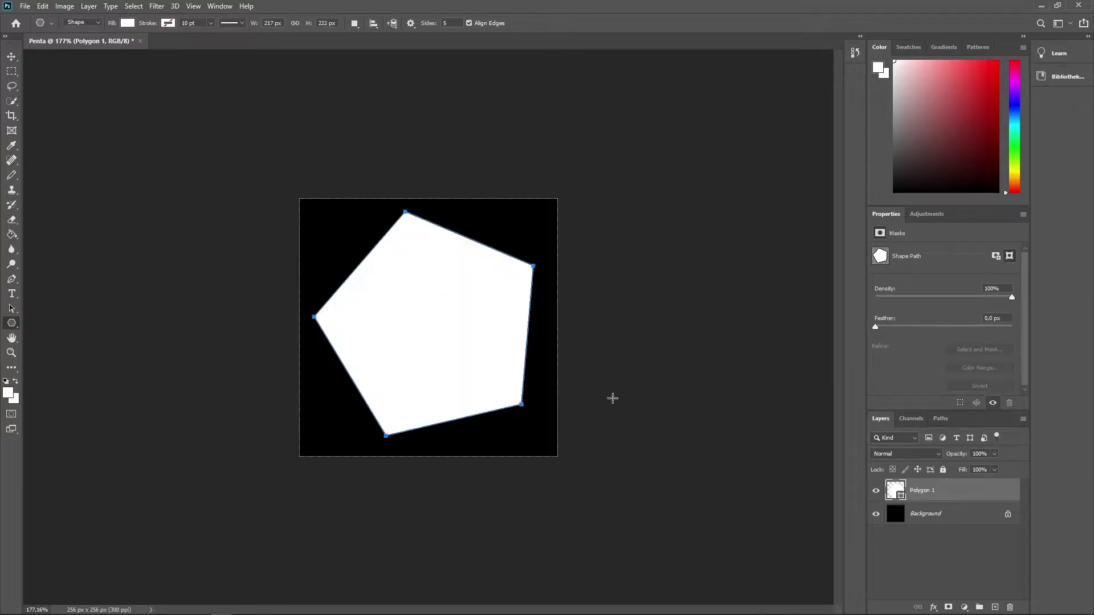
click(12, 58)
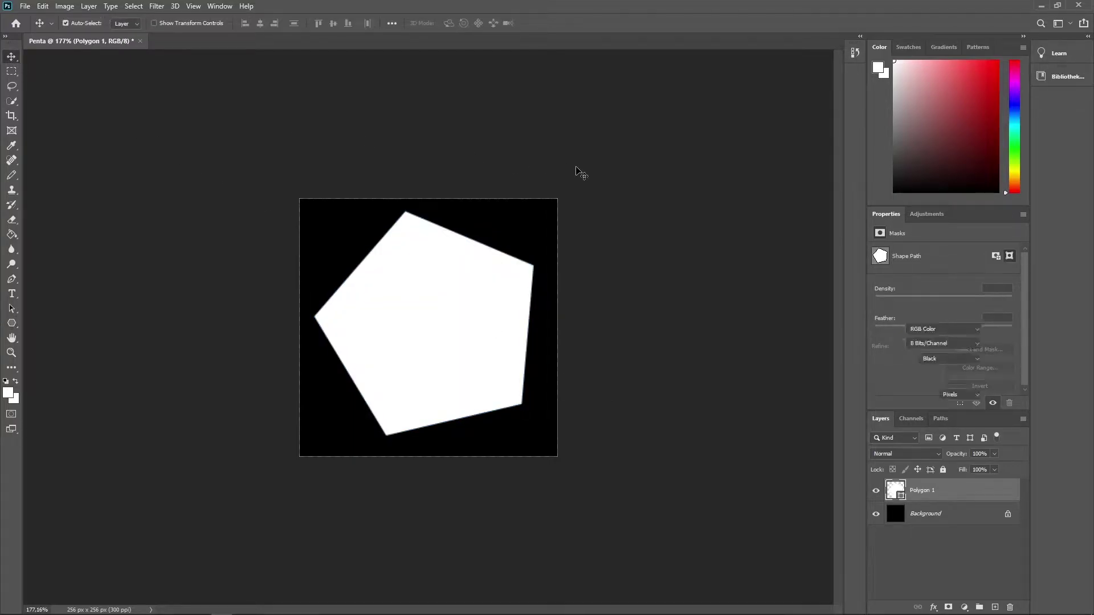
click(577, 170)
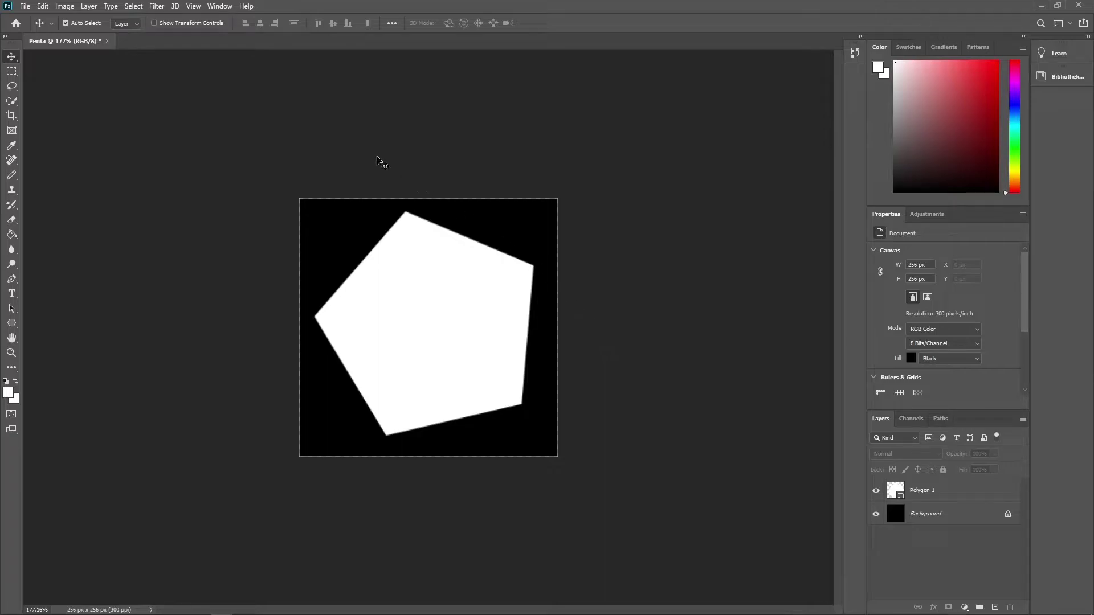
click(25, 6)
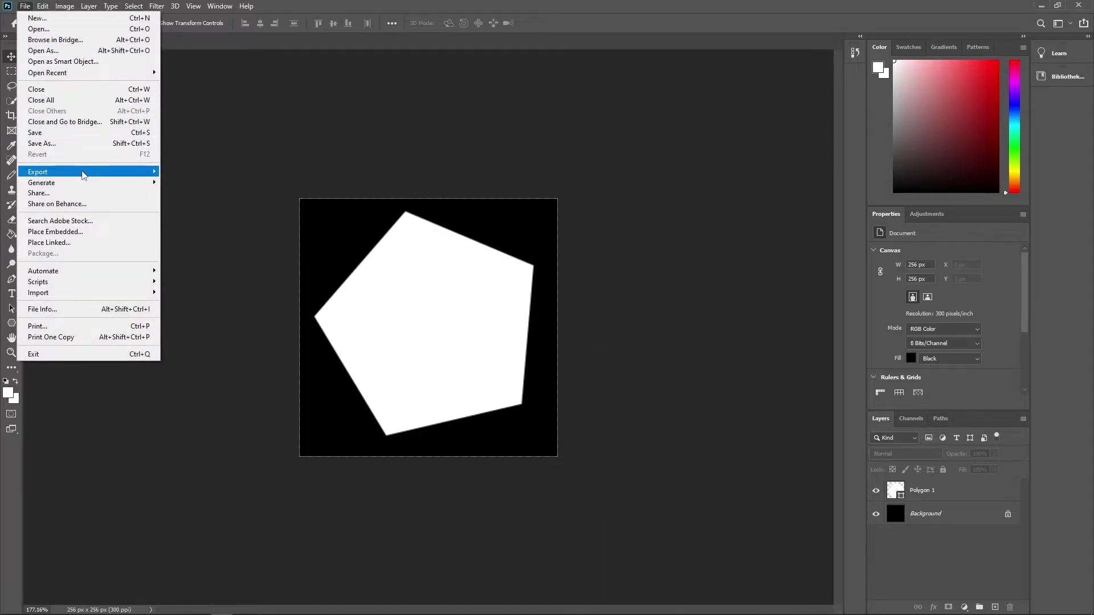
mouse_move(85, 171)
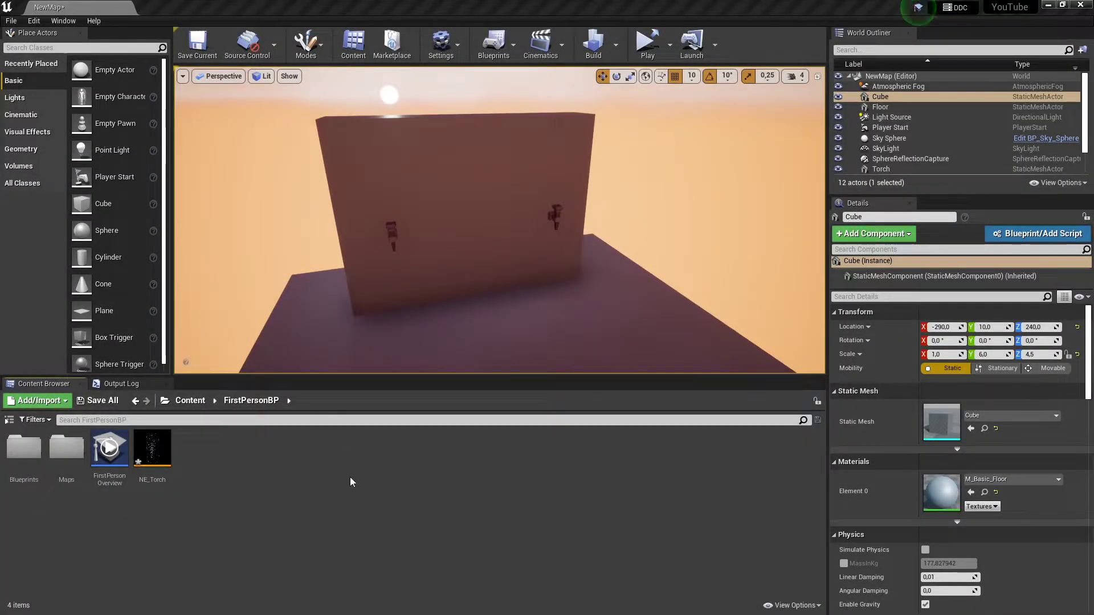
Create a new material named M_ParticleMaskBase in the FirstPersonBP folder
right_click(324, 466)
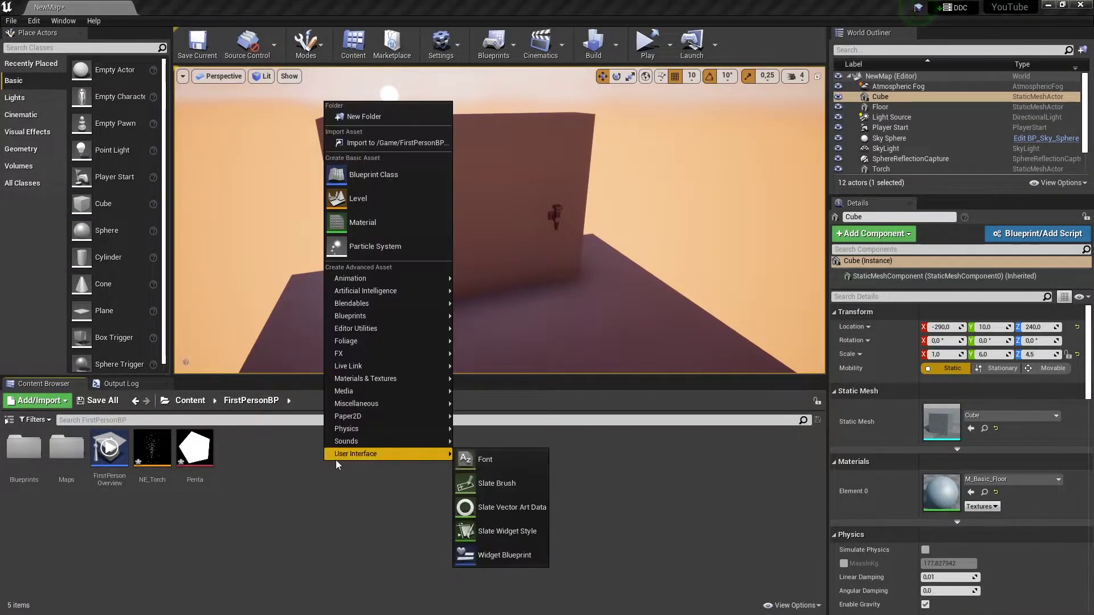
click(402, 225)
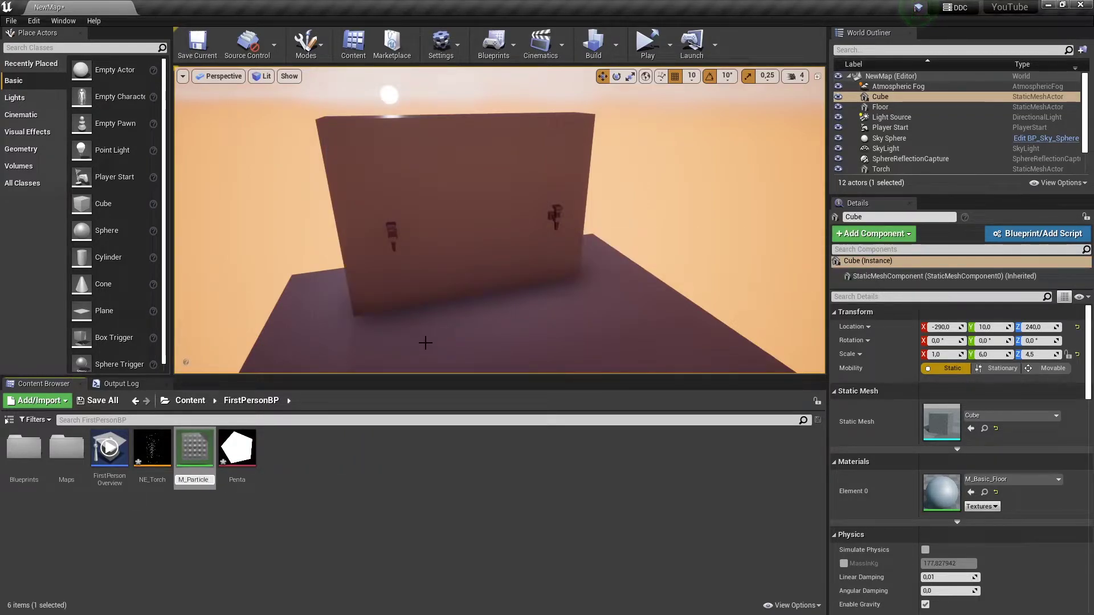
text(M_ParticleMaskB)
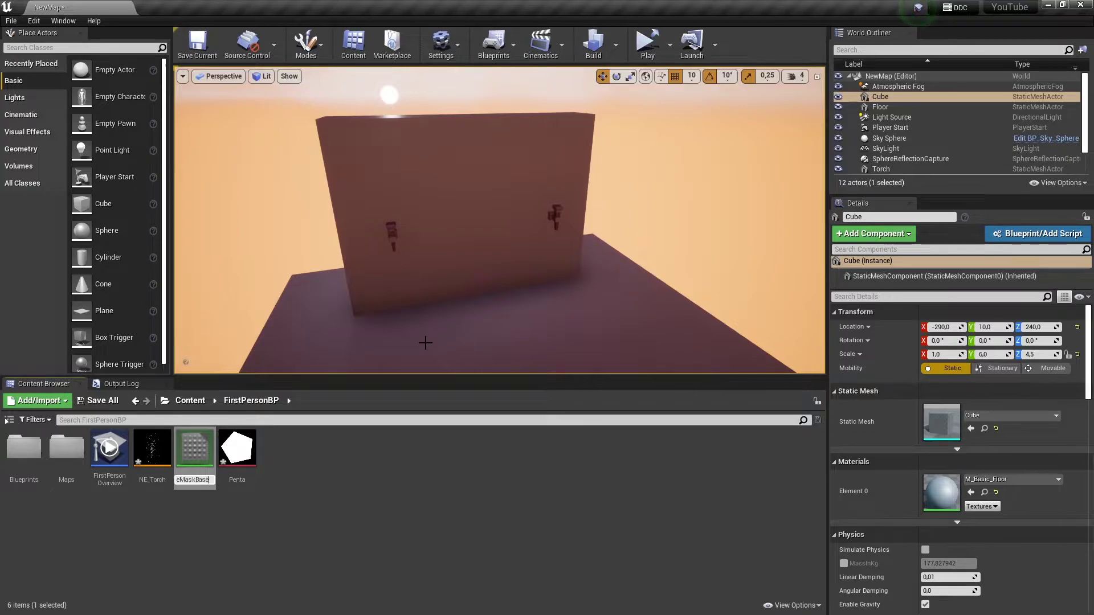
text(ase)
key(Return)
Open M_ParticleMaskBase and set its Blend Mode to Additive and Shading Model to Unlit
double_click(164, 450)
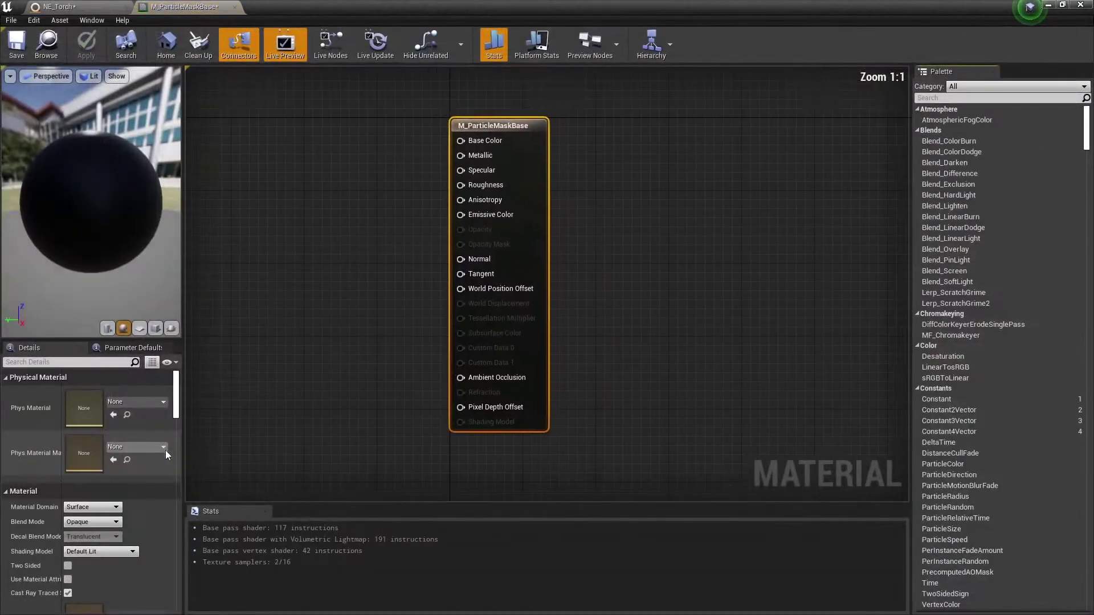
right_drag(291, 349, 636, 360)
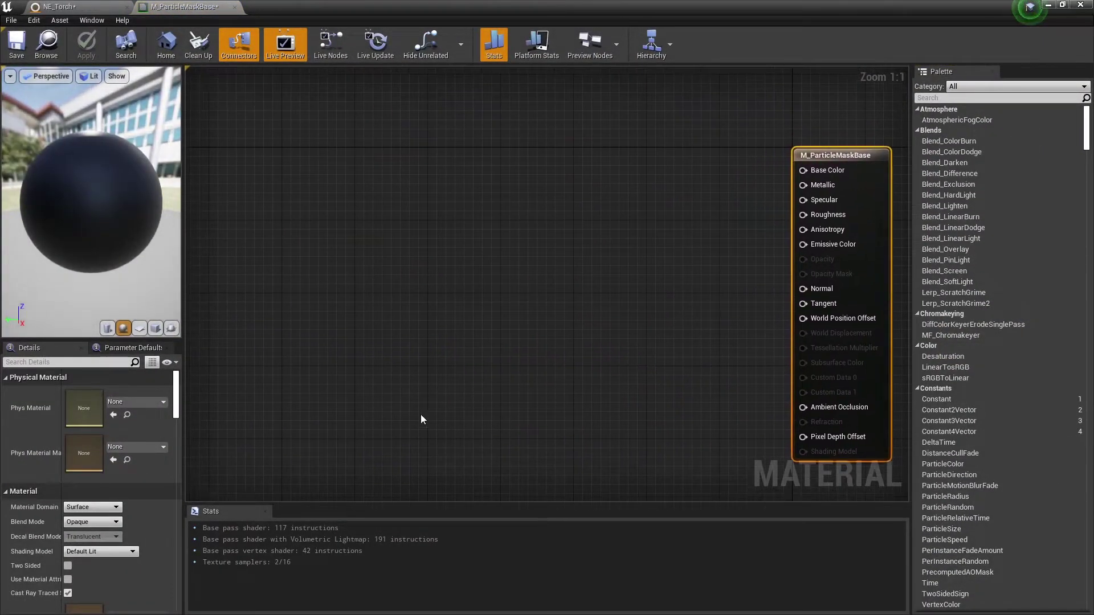
scroll(154, 541, down, 3)
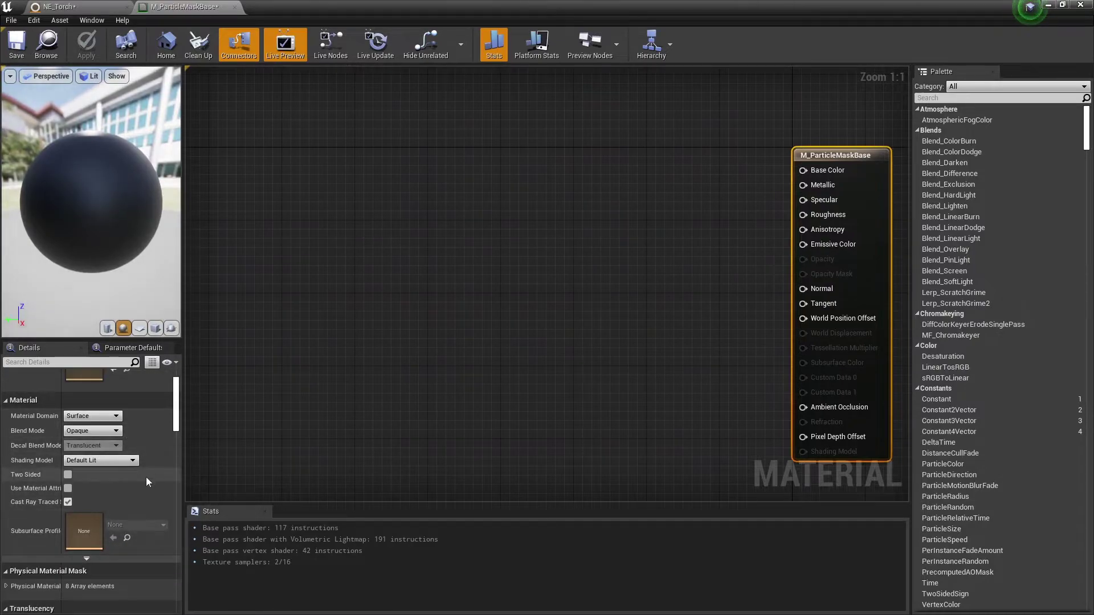
click(90, 431)
click(84, 463)
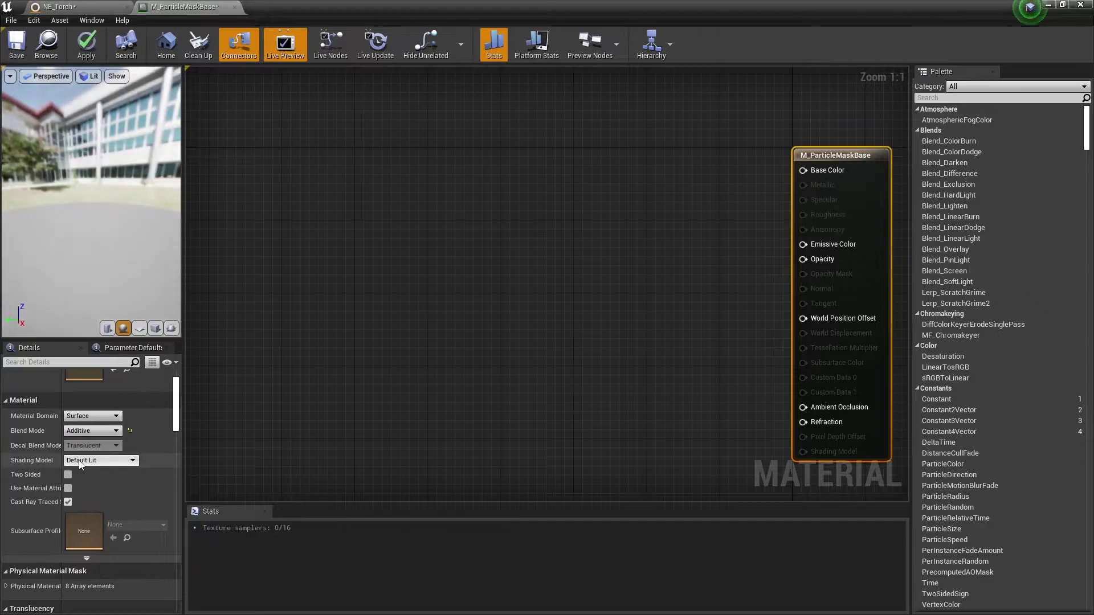
click(110, 460)
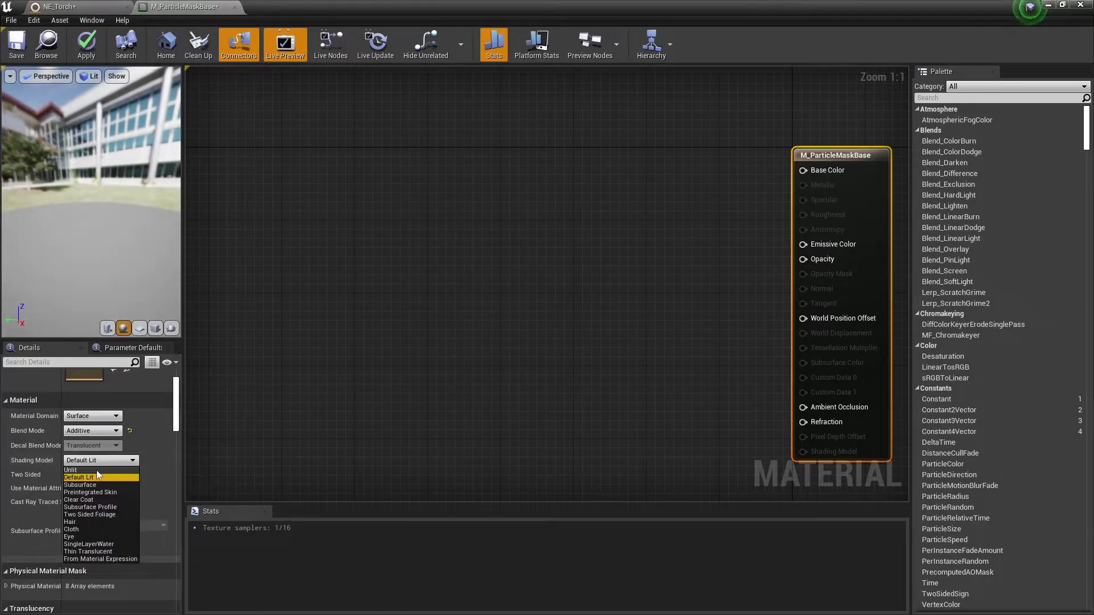
click(95, 470)
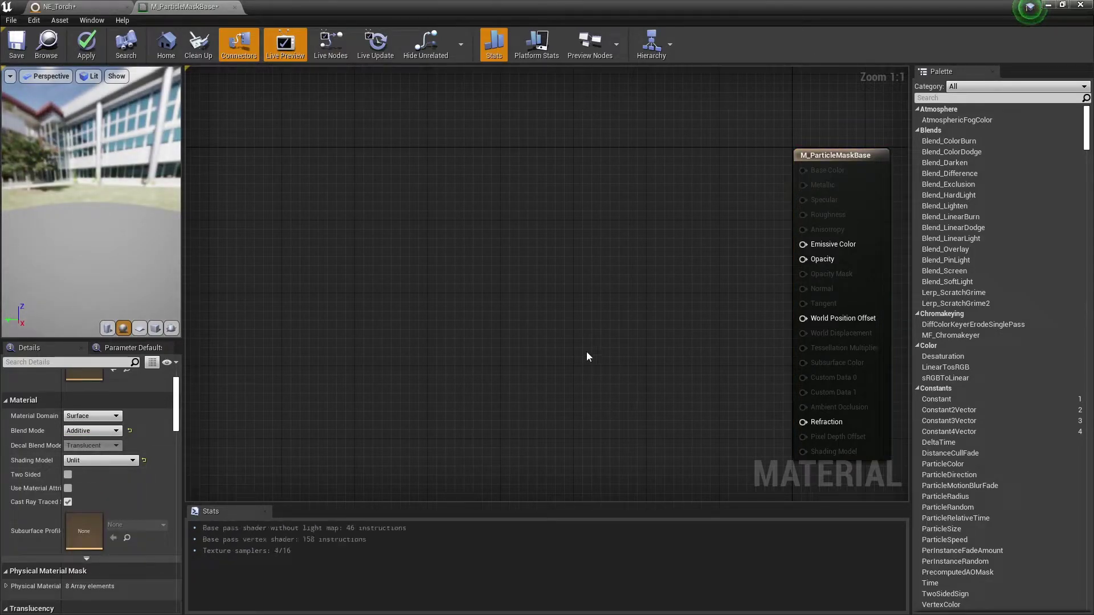
right_drag(589, 356, 508, 267)
Add a Particle Color node to the material graph
right_click(493, 230)
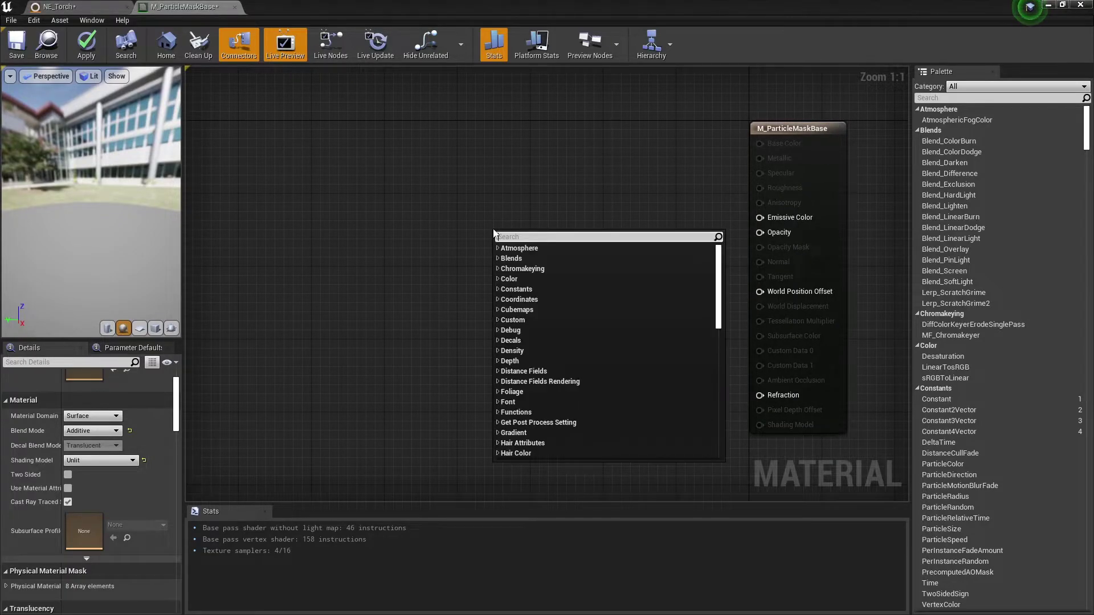
text(parti)
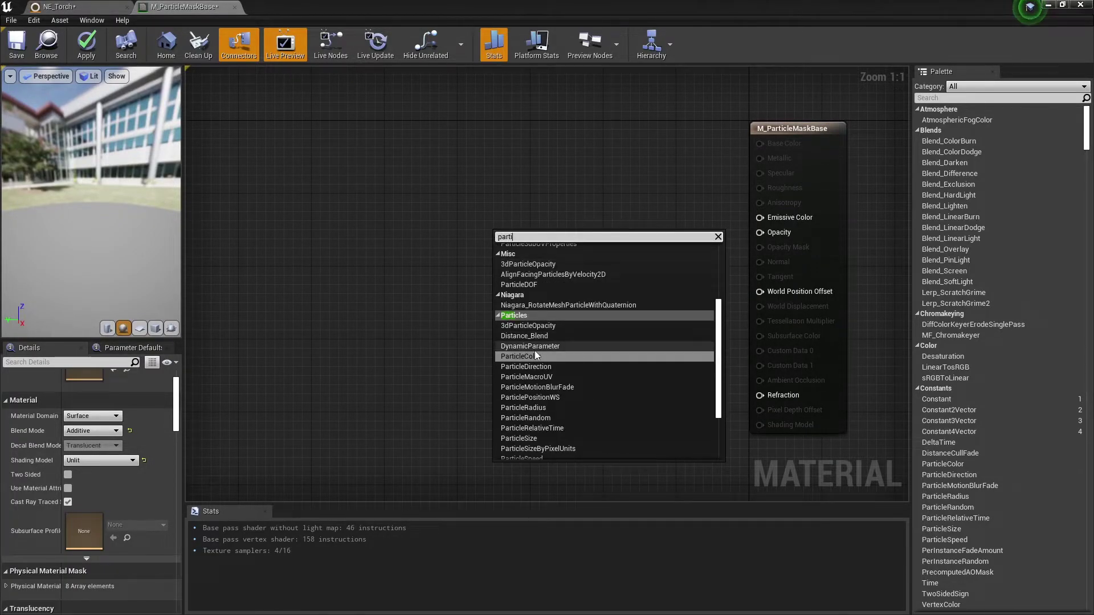
click(535, 356)
drag(524, 233, 511, 131)
Add a texture sample parameter named Mask below the Particle Color node
right_click(492, 315)
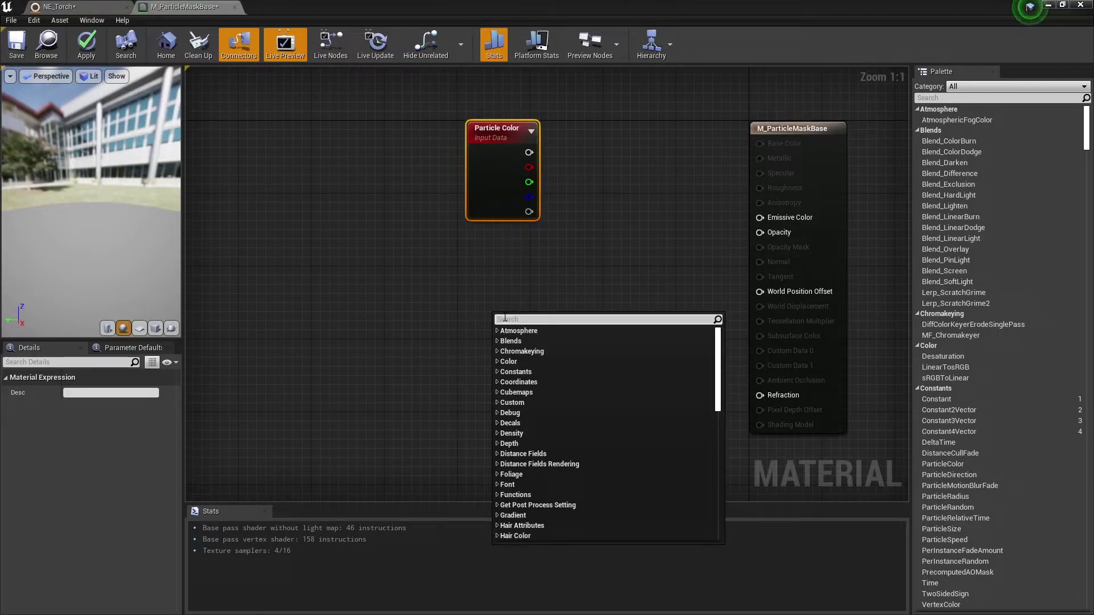
text(param)
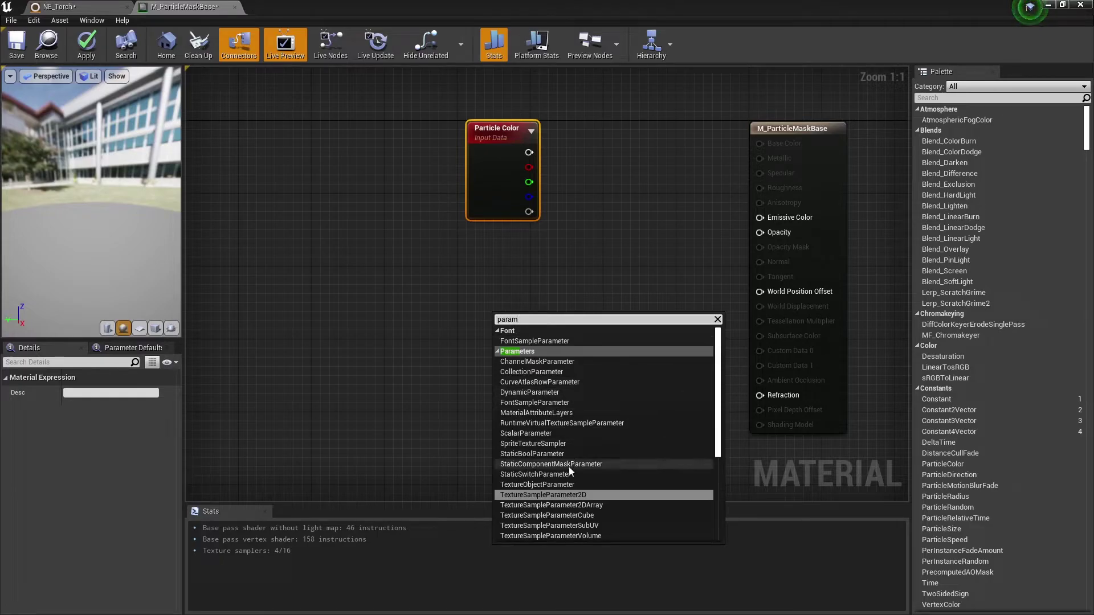
click(570, 494)
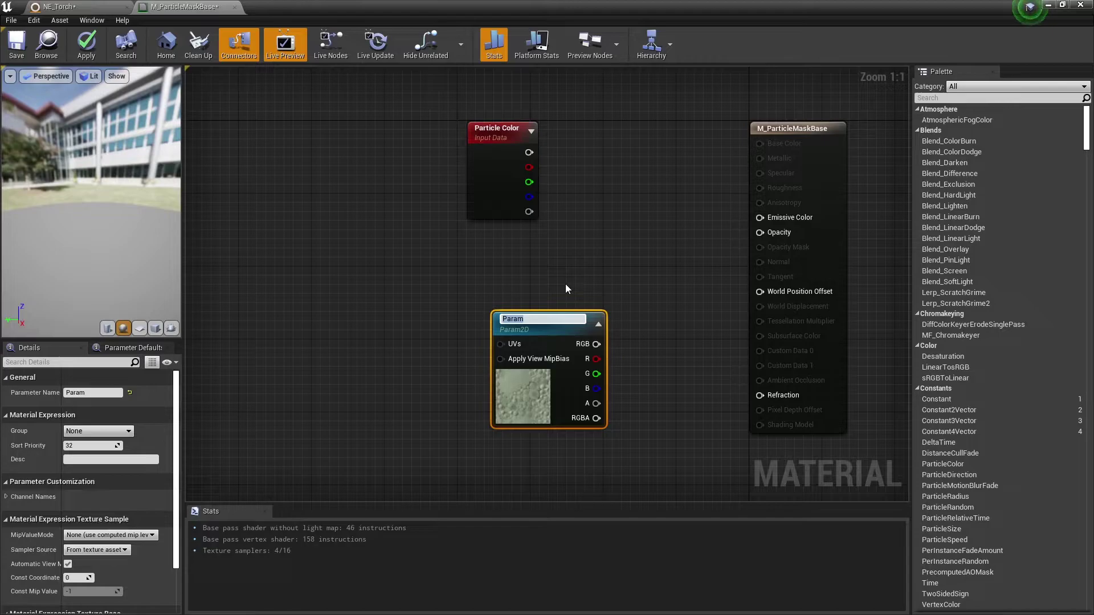
text(Mask)
key(Return)
drag(594, 328, 523, 284)
scroll(152, 465, down, 3)
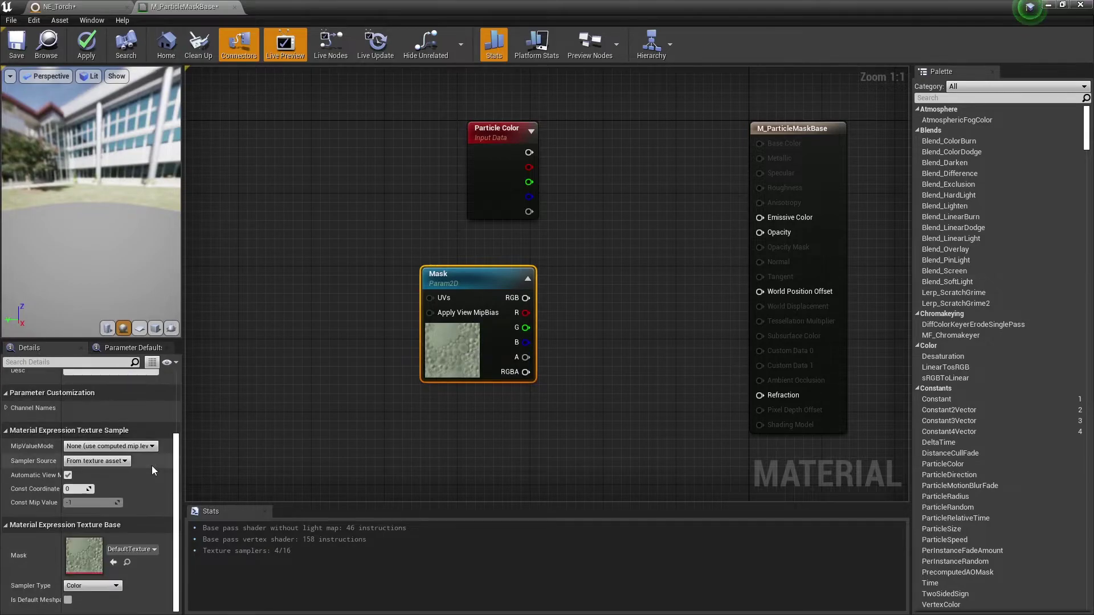
click(138, 549)
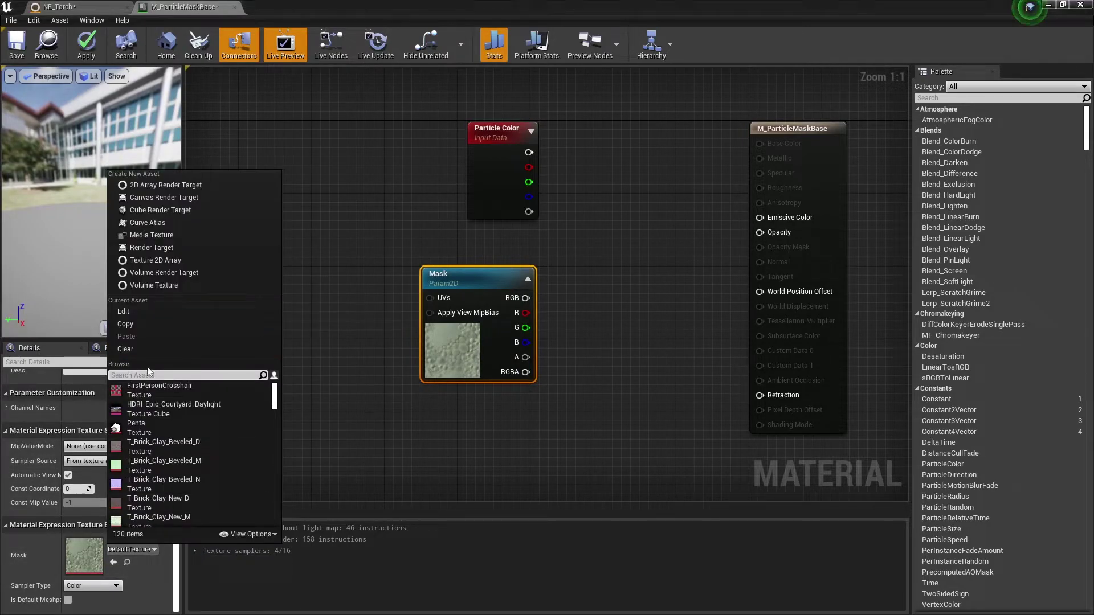
Assign the Penta texture to the Mask and multiply it with Particle Color into Emissive Color
text(penta)
click(172, 389)
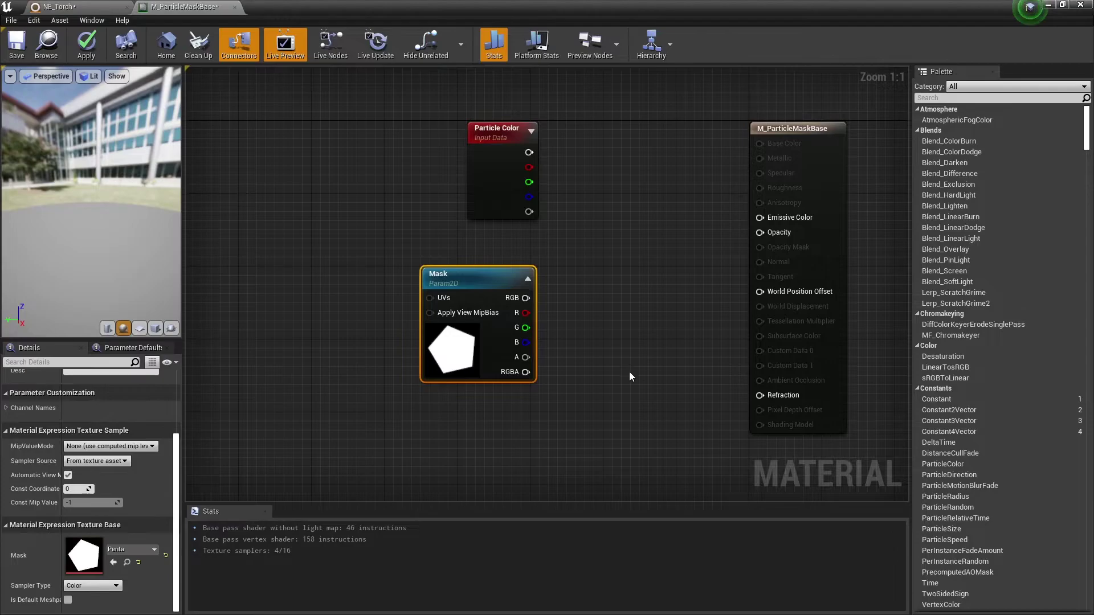
click(586, 328)
right_drag(642, 286, 535, 320)
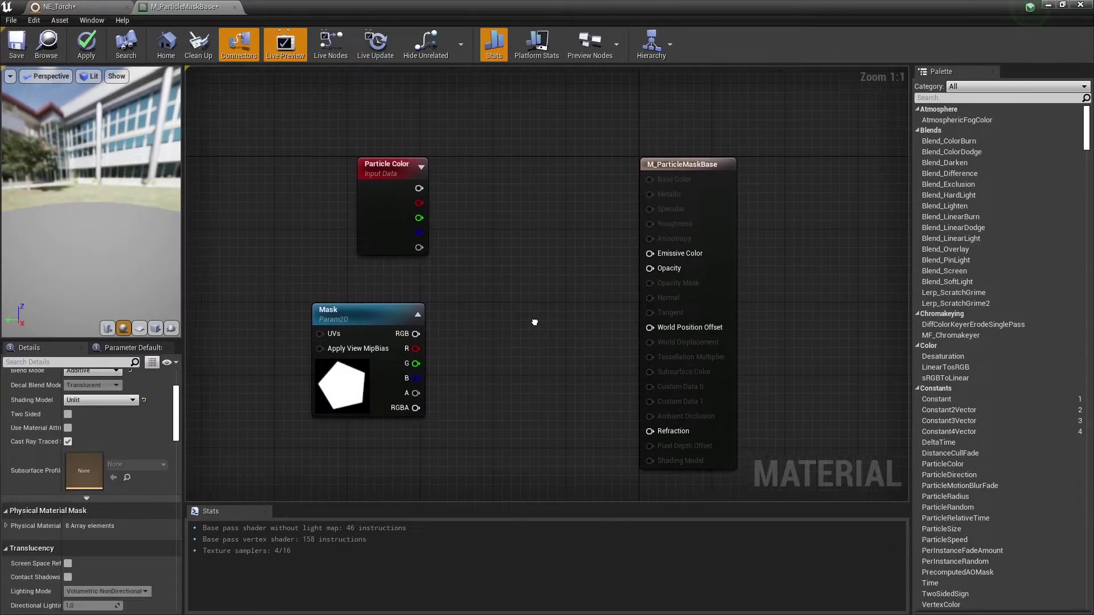
right_click(487, 280)
text(multiply)
key(Return)
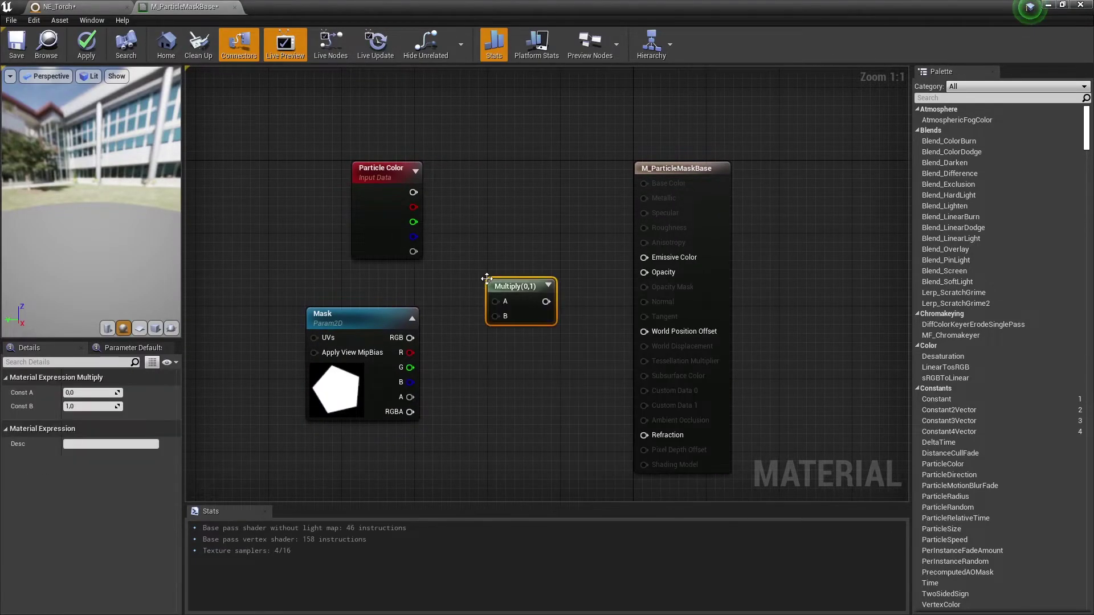
drag(508, 289, 509, 225)
drag(413, 192, 452, 213)
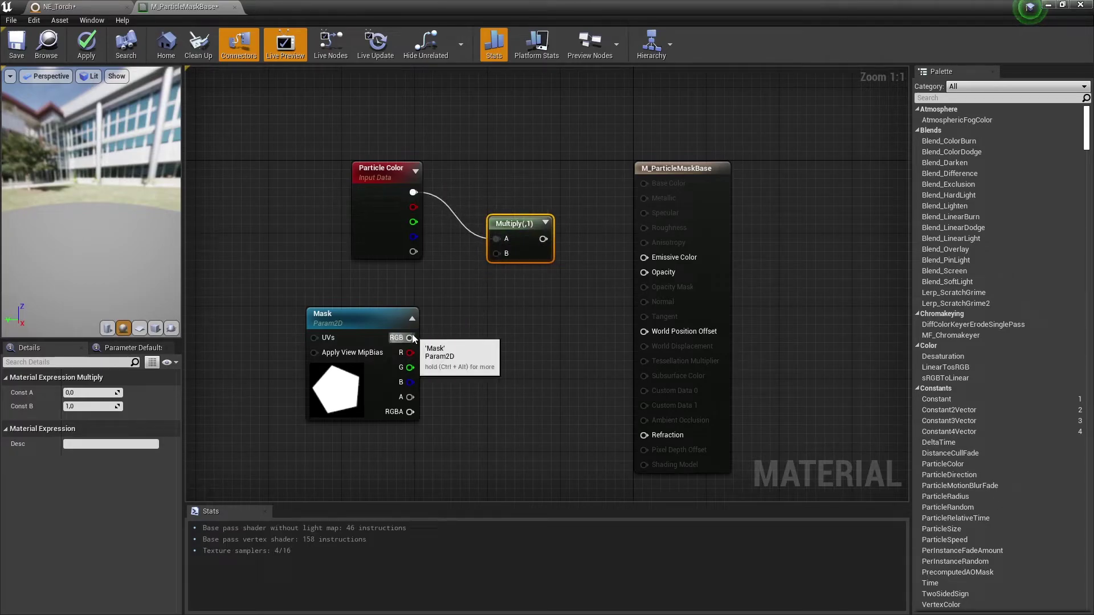
drag(409, 338, 496, 254)
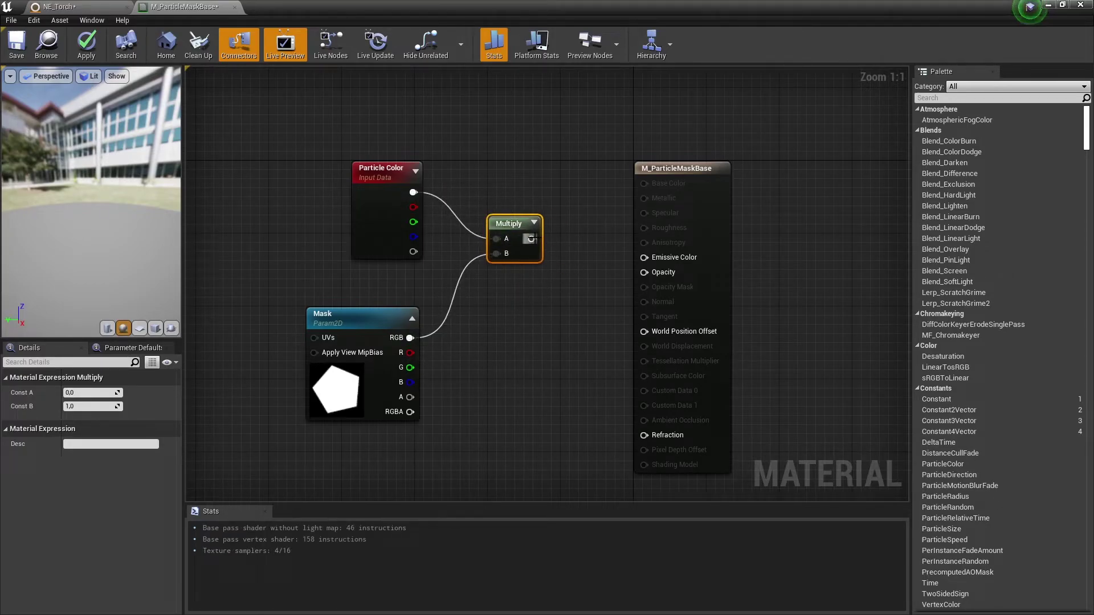
drag(650, 263, 647, 259)
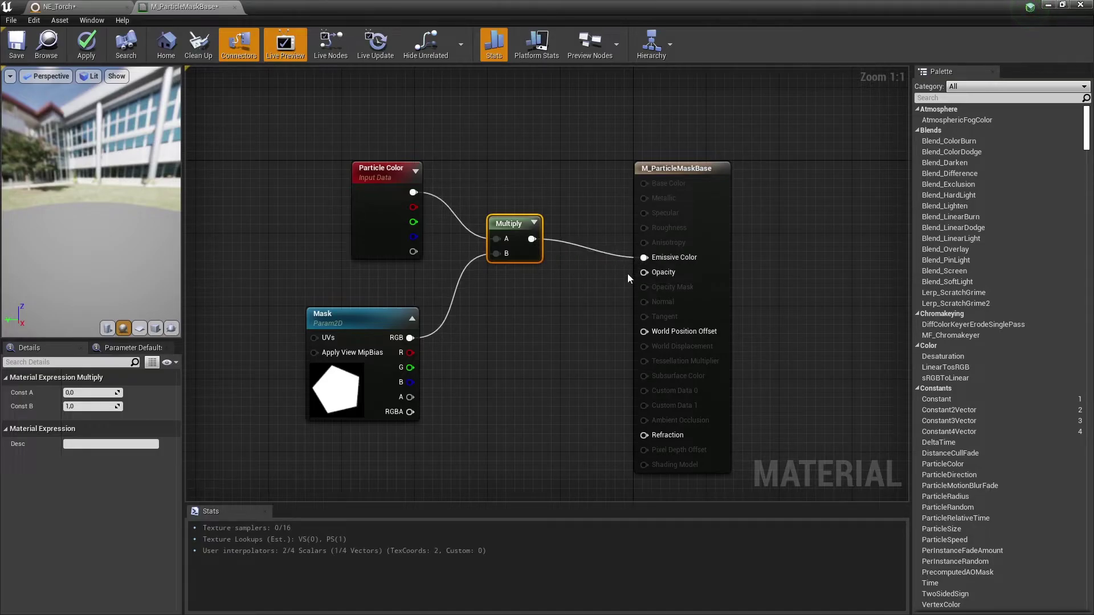
Multiply the Mask RGB by Particle Color's alpha in a second Multiply node feeding Opacity
right_click(497, 315)
text(mul)
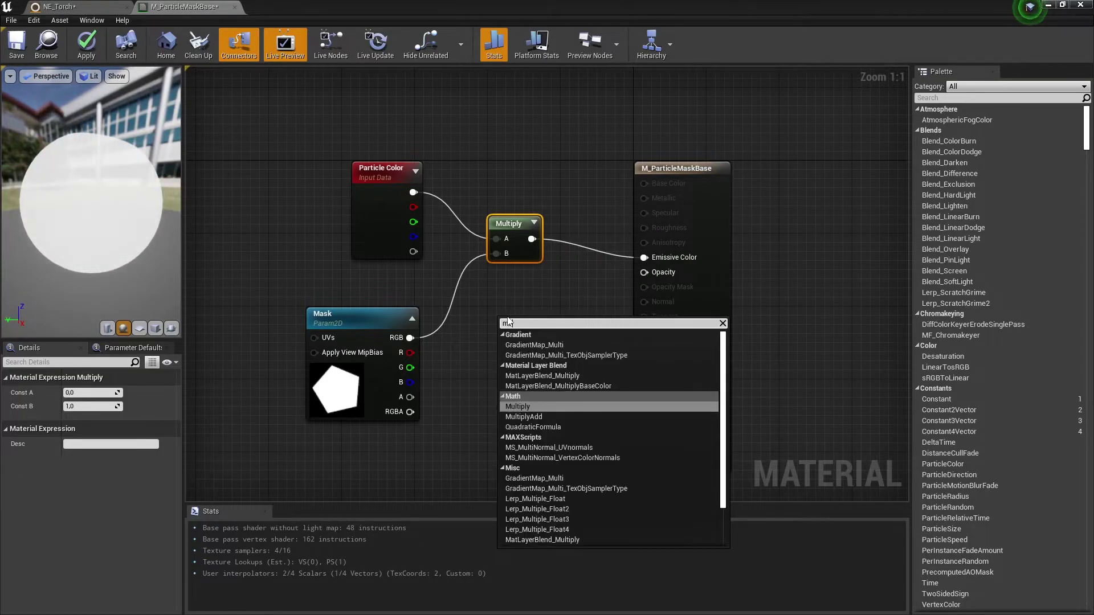
key(Return)
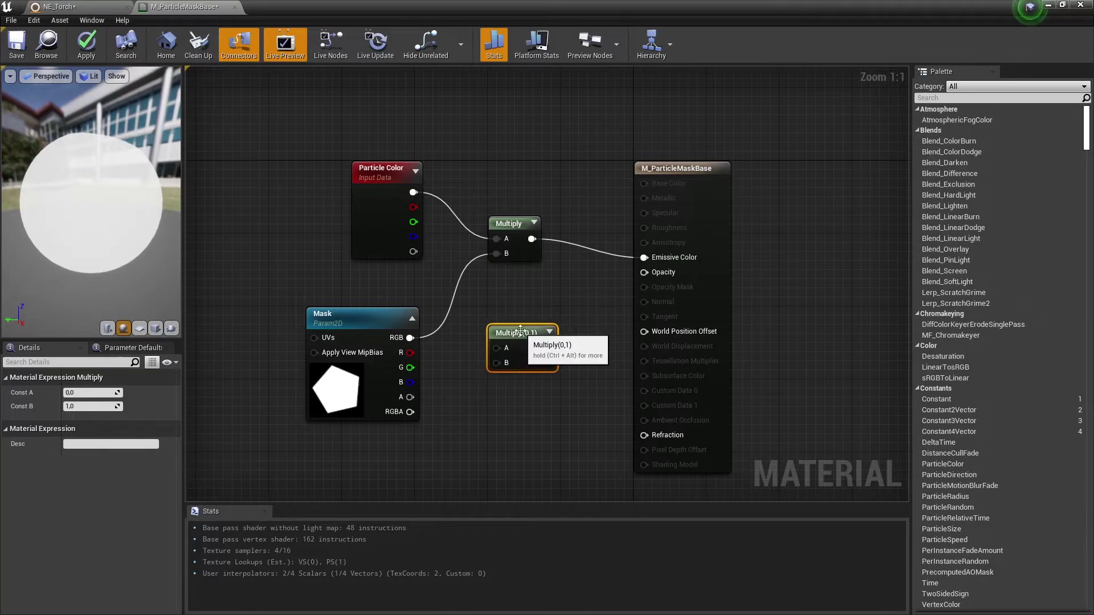
drag(414, 252, 496, 347)
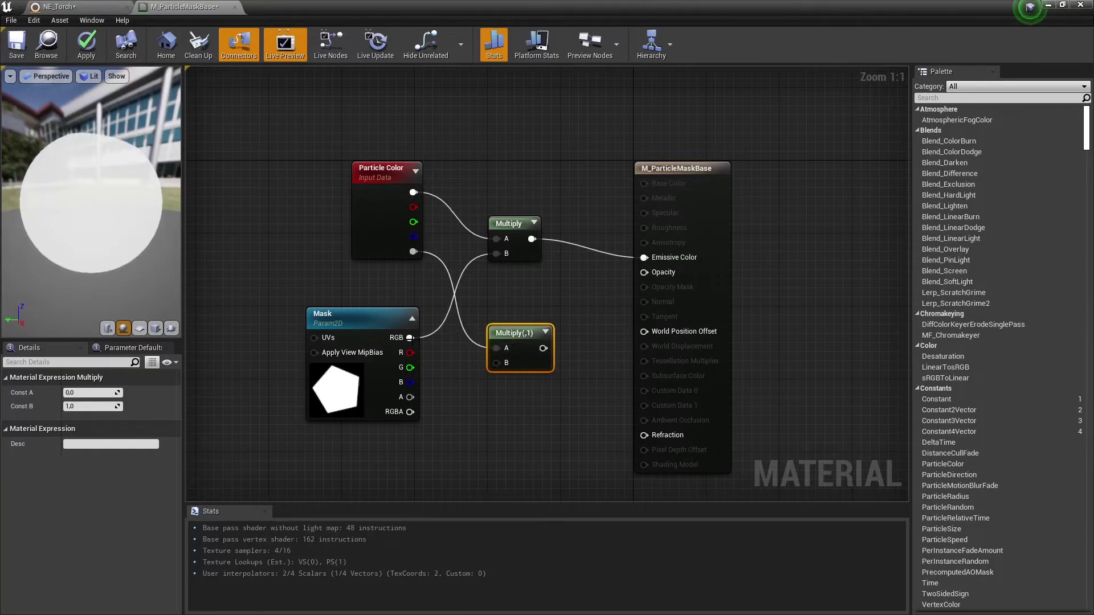
drag(409, 337, 499, 367)
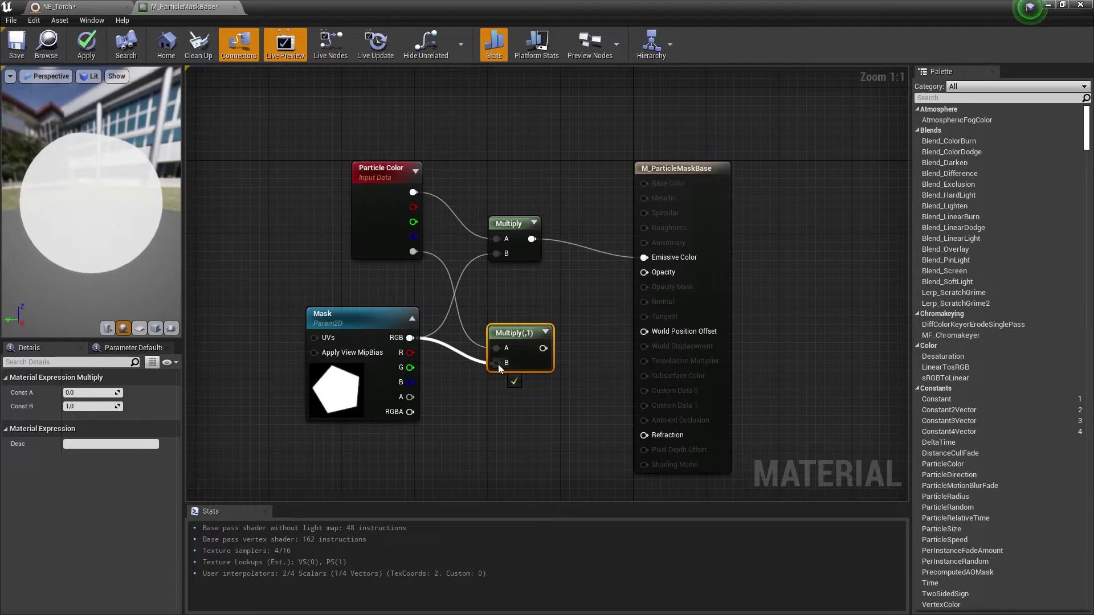
drag(498, 364, 569, 335)
drag(628, 289, 642, 274)
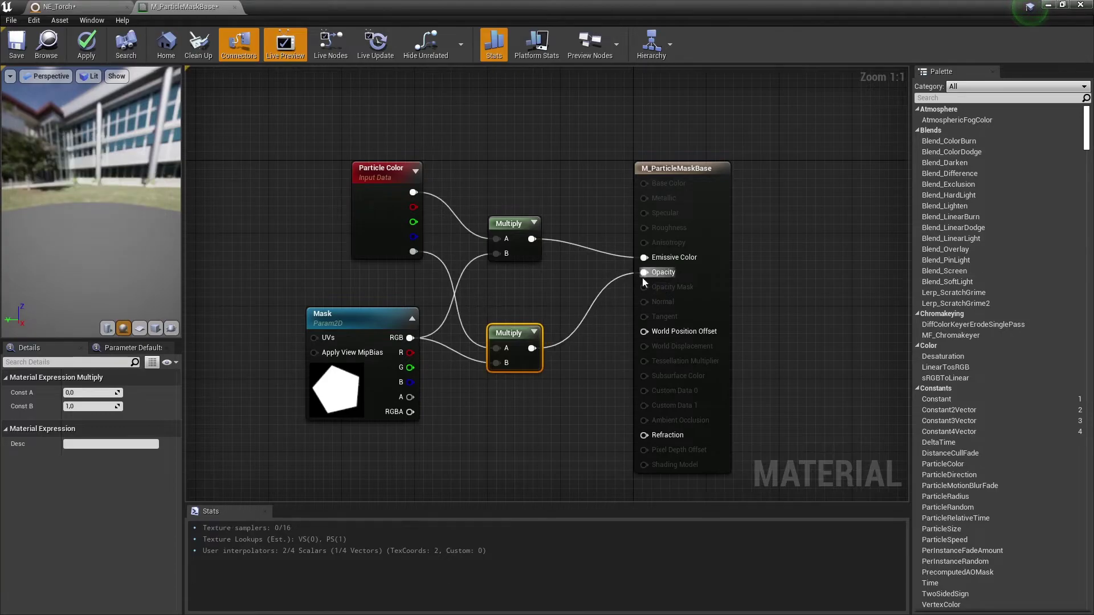
Save M_ParticleMaskBase, leave the material editor, and bring up the asset's options in the Content Browser
click(589, 384)
drag(48, 217, 135, 165)
click(15, 46)
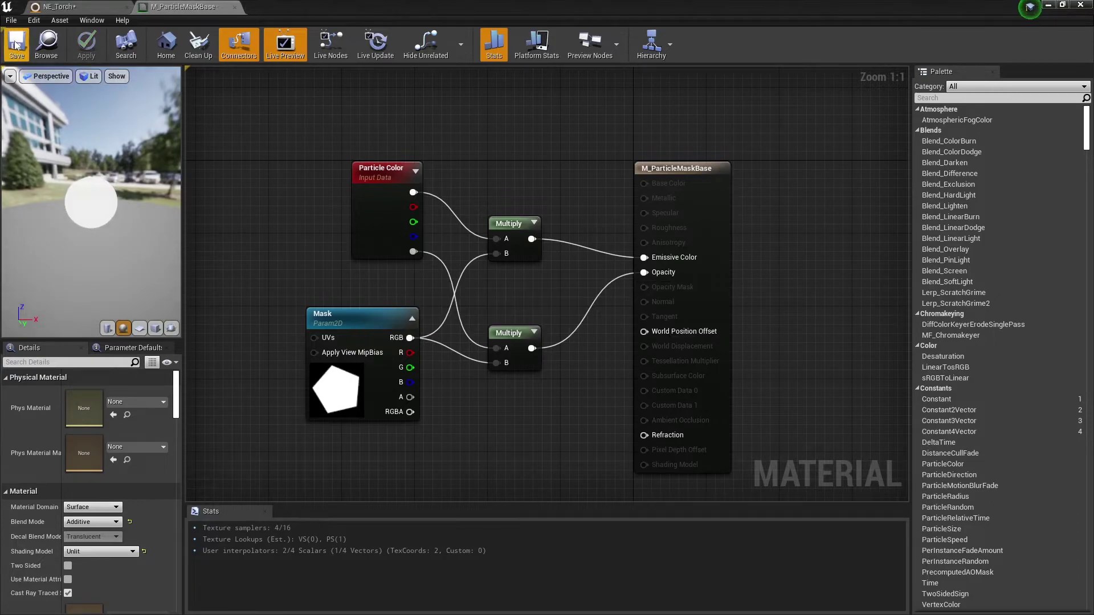
click(1048, 4)
right_click(152, 446)
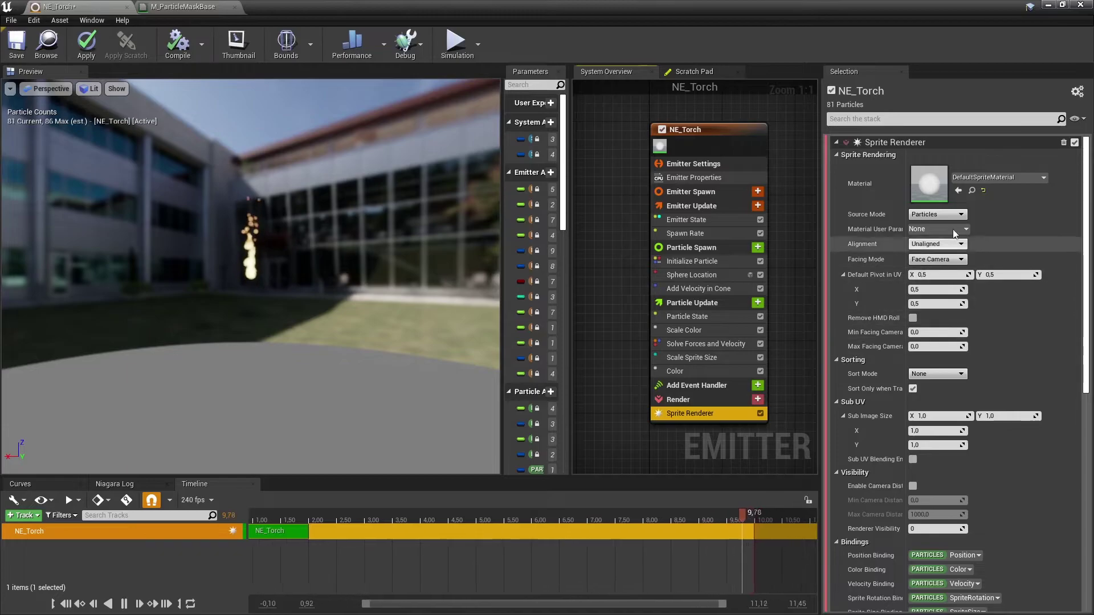
Set the Sprite Renderer material to M_ParticleMaskBase_Inst, save NE_Torch, and return to the level
click(986, 177)
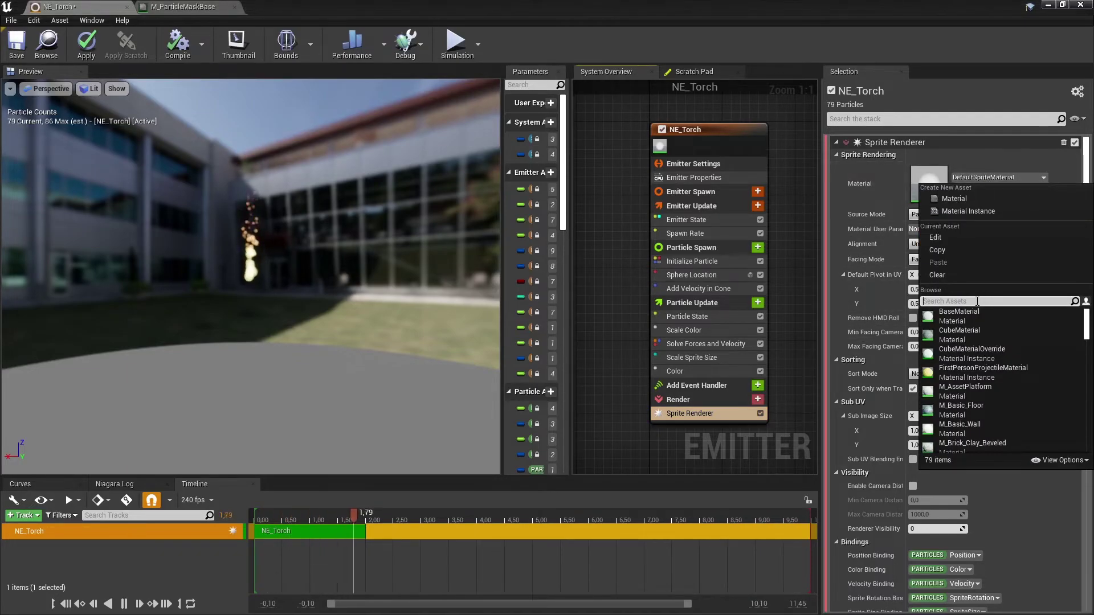
text(base)
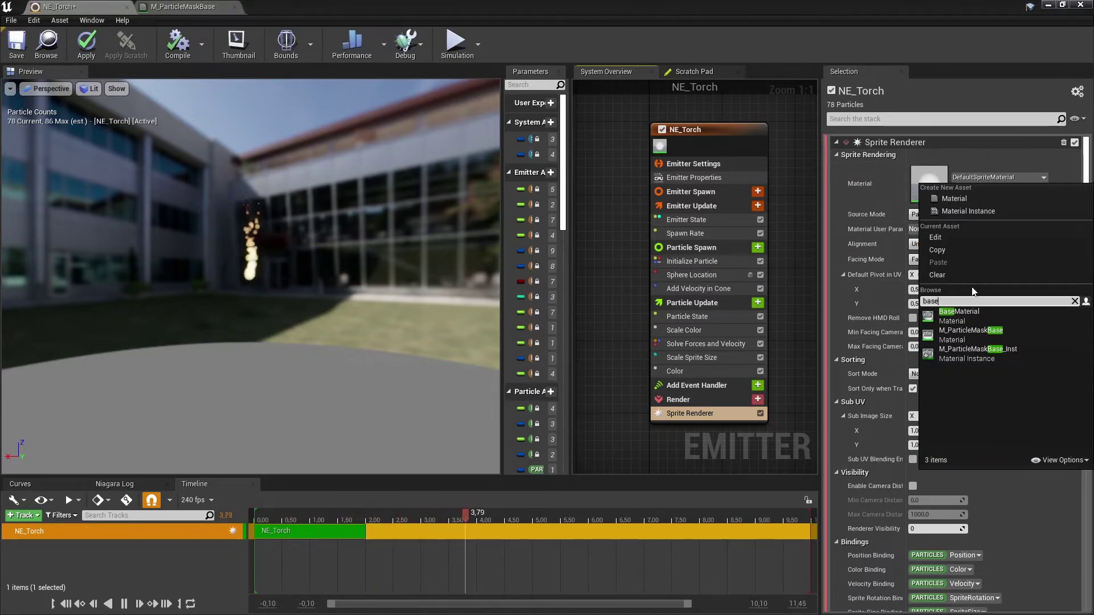
click(1015, 353)
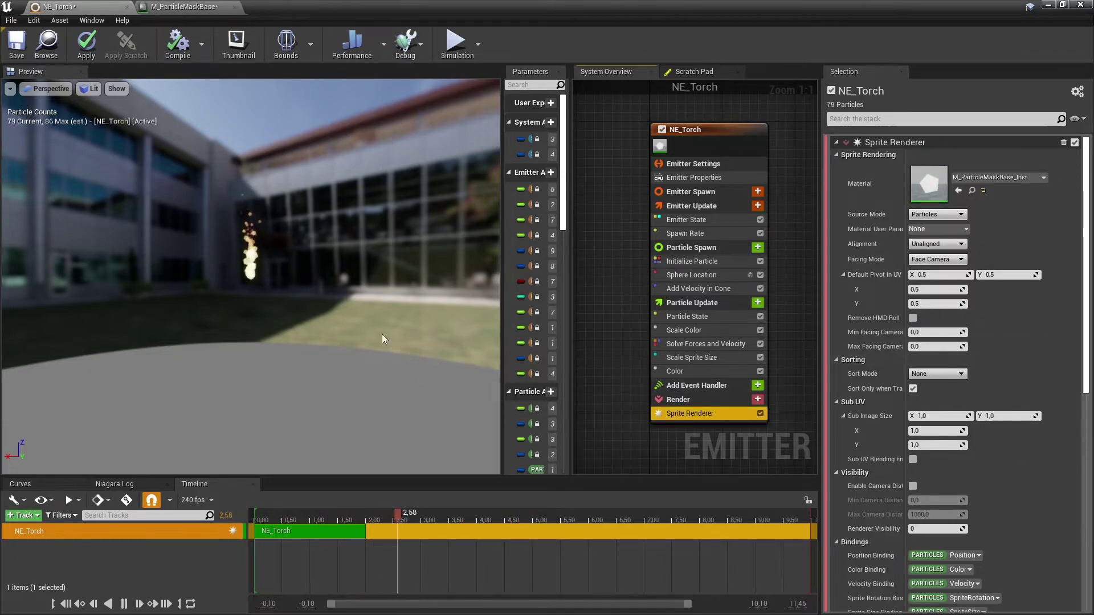
drag(282, 300, 225, 301)
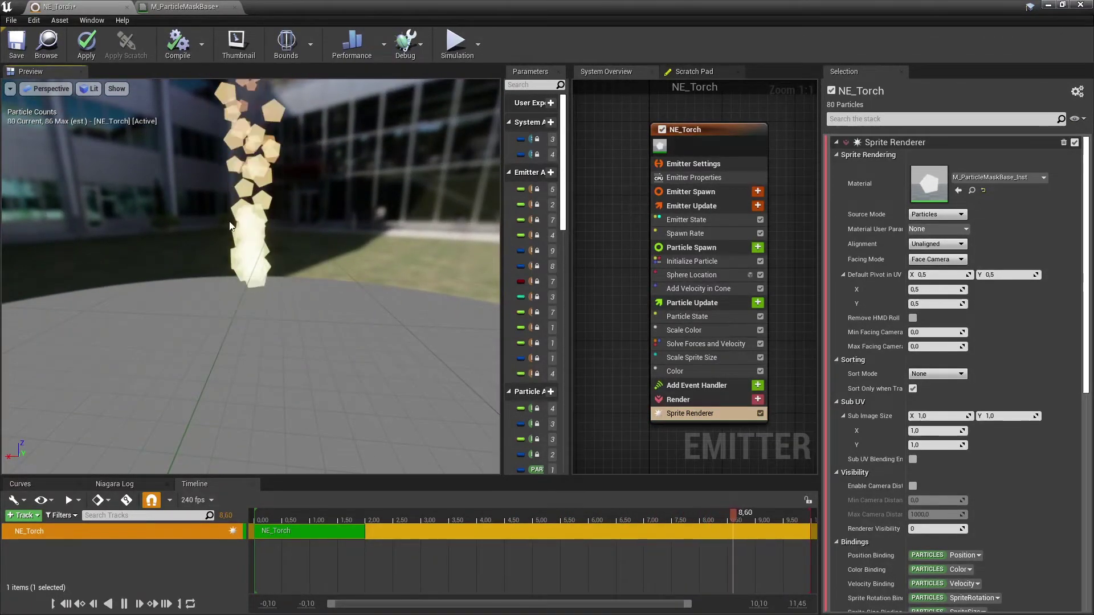
click(22, 49)
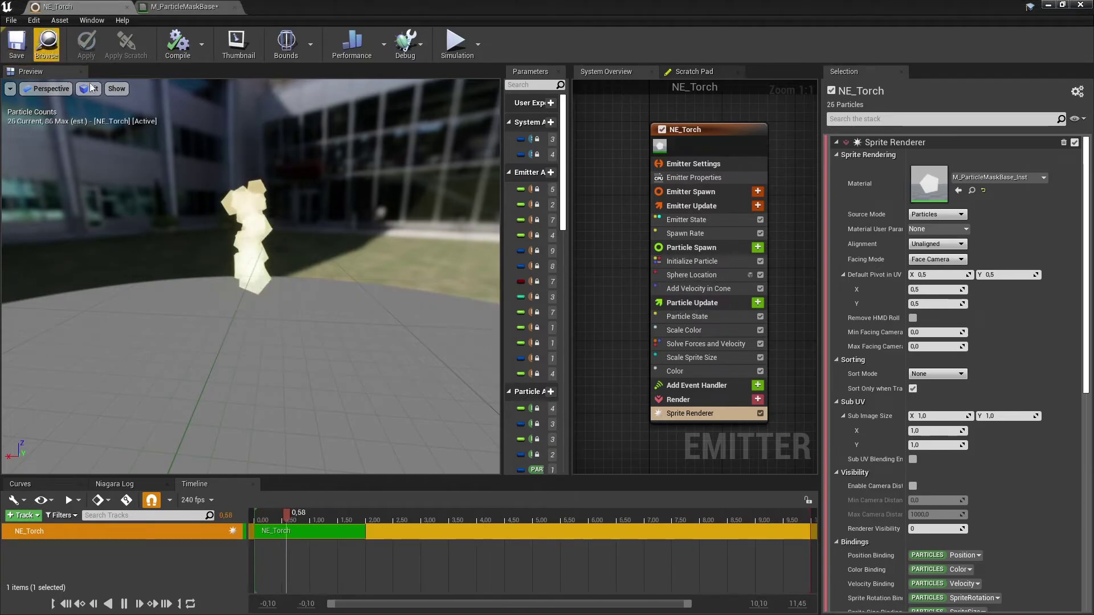
click(1051, 7)
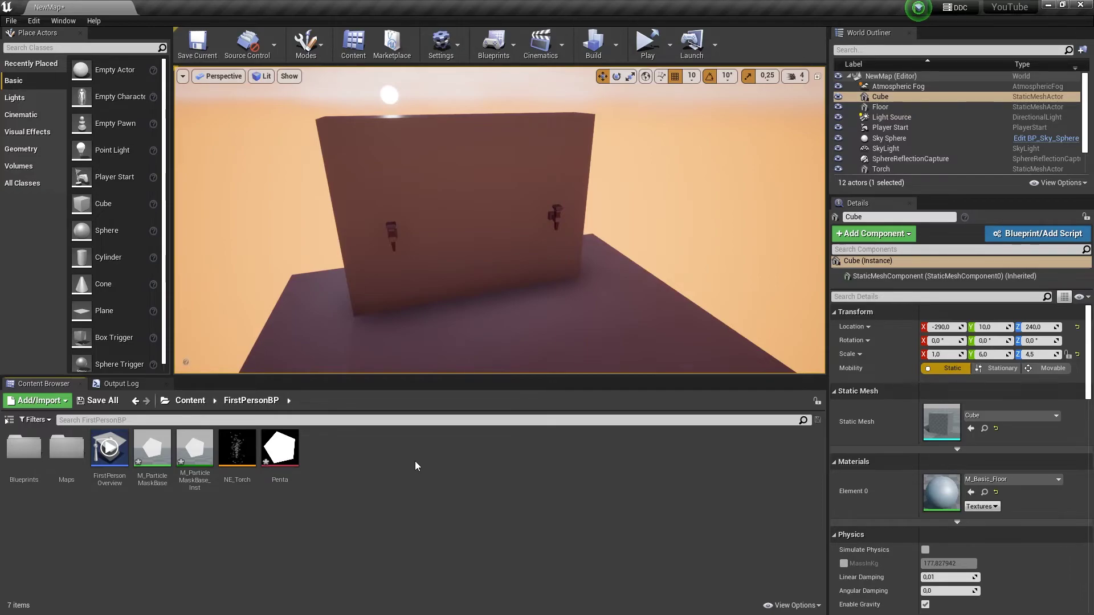
Create an empty Niagara system named NS_Torch in FirstPersonBP and open it in the system editor
right_click(415, 461)
mouse_move(496, 354)
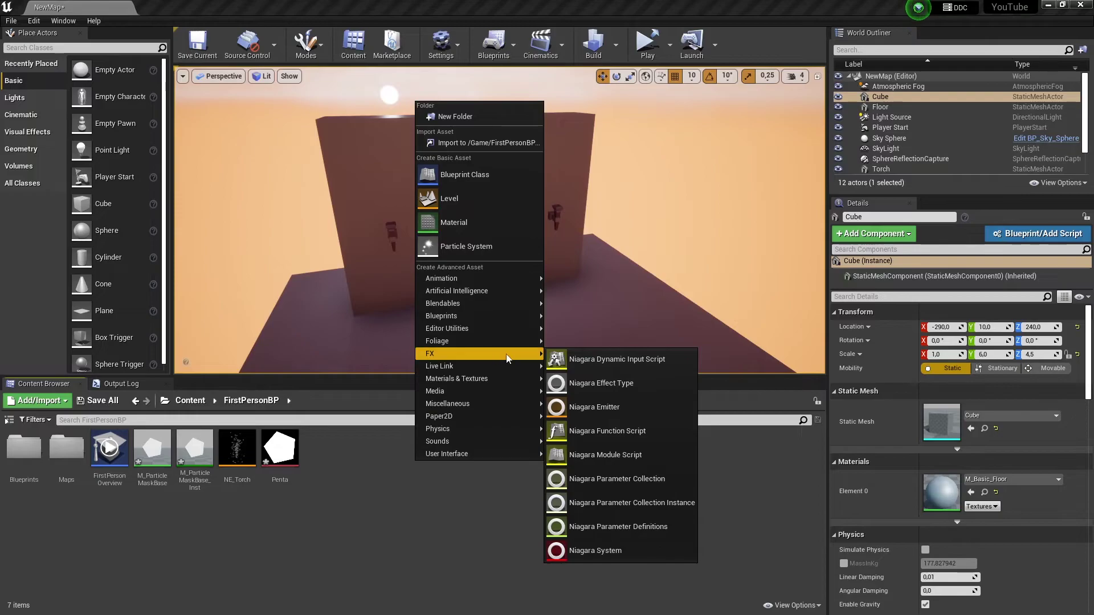
click(604, 548)
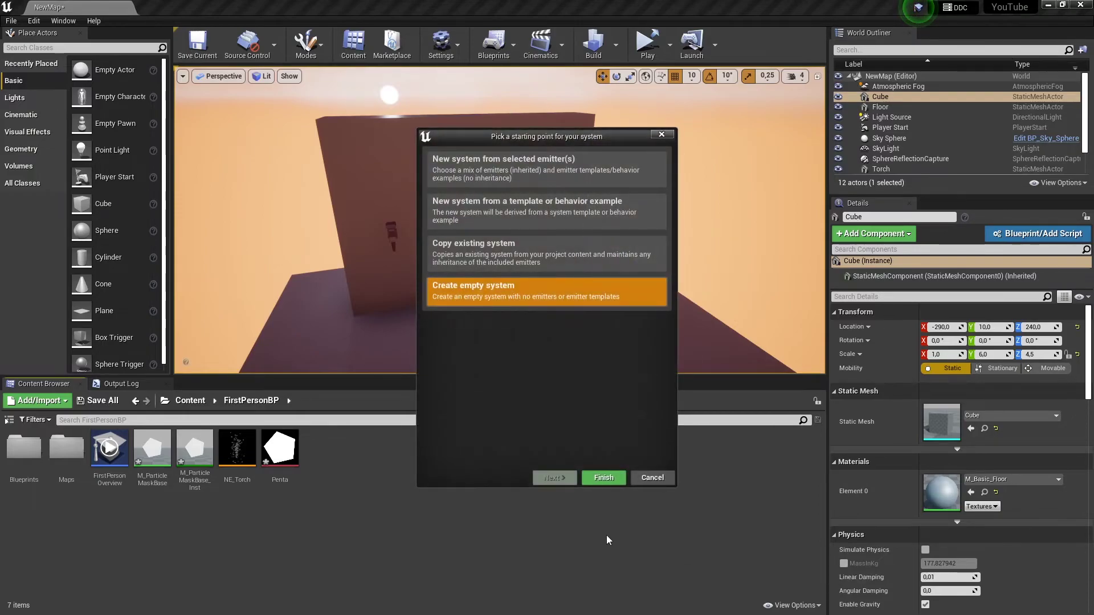
click(603, 475)
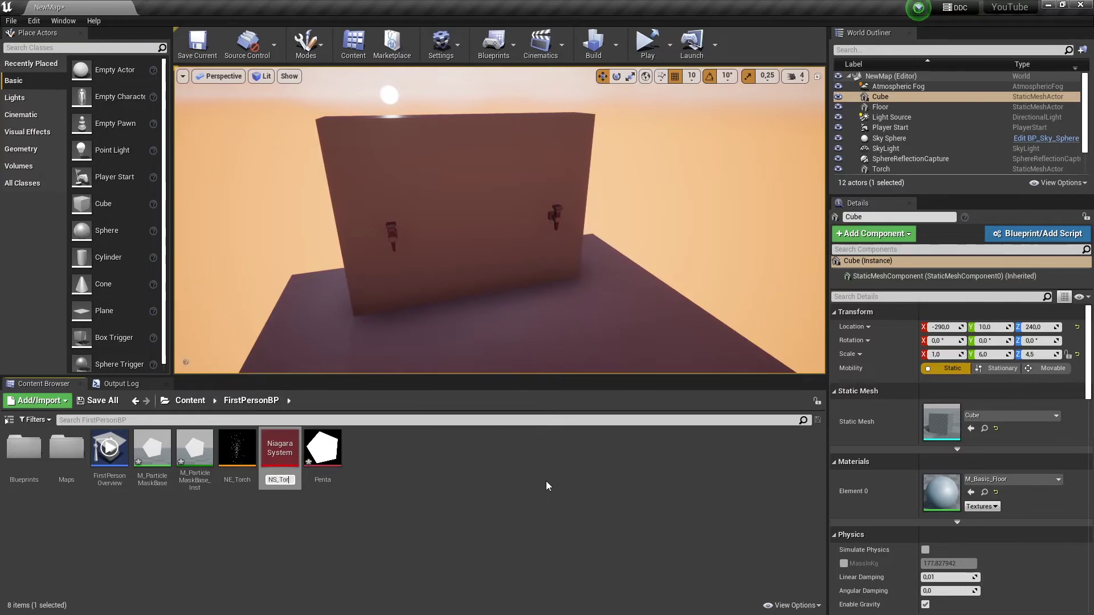
key(Return)
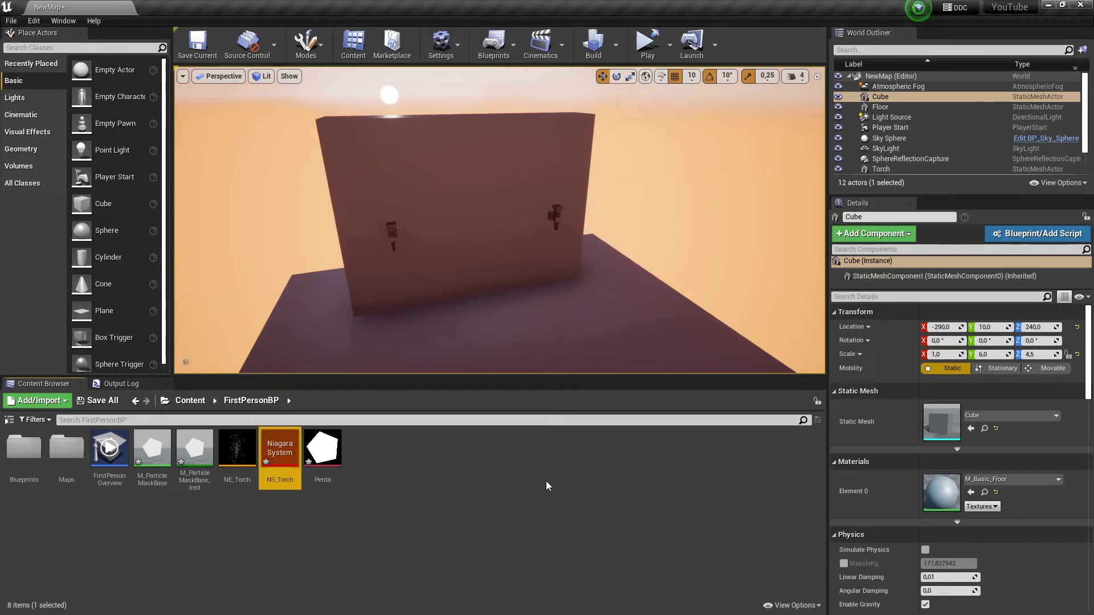
double_click(289, 453)
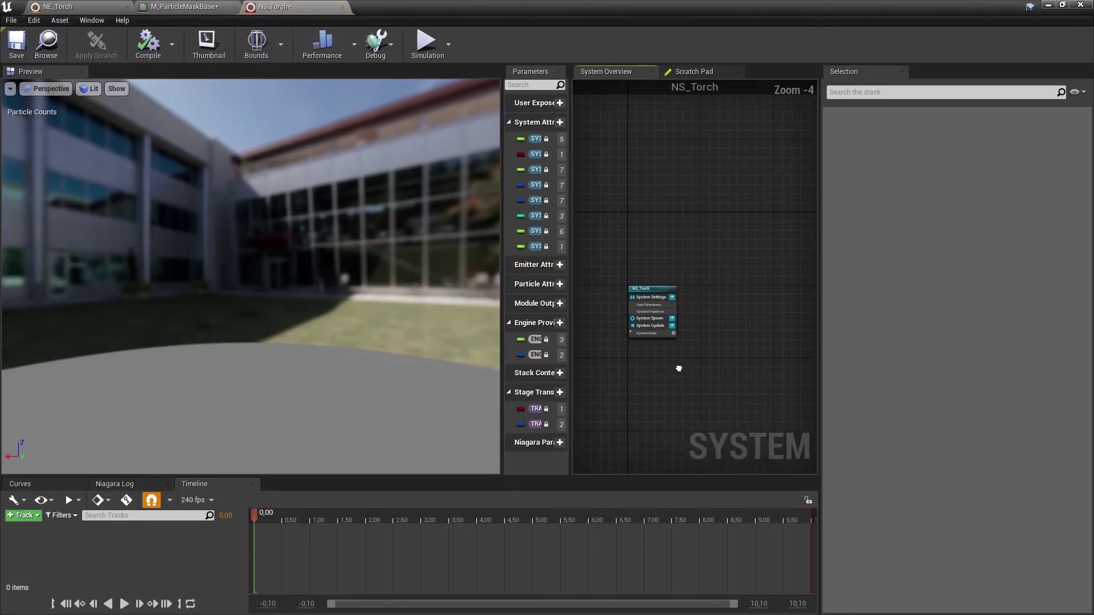
Add the NE Torch parent emitter to NS_Torch through the Emitters track and save the system
click(23, 516)
mouse_move(26, 527)
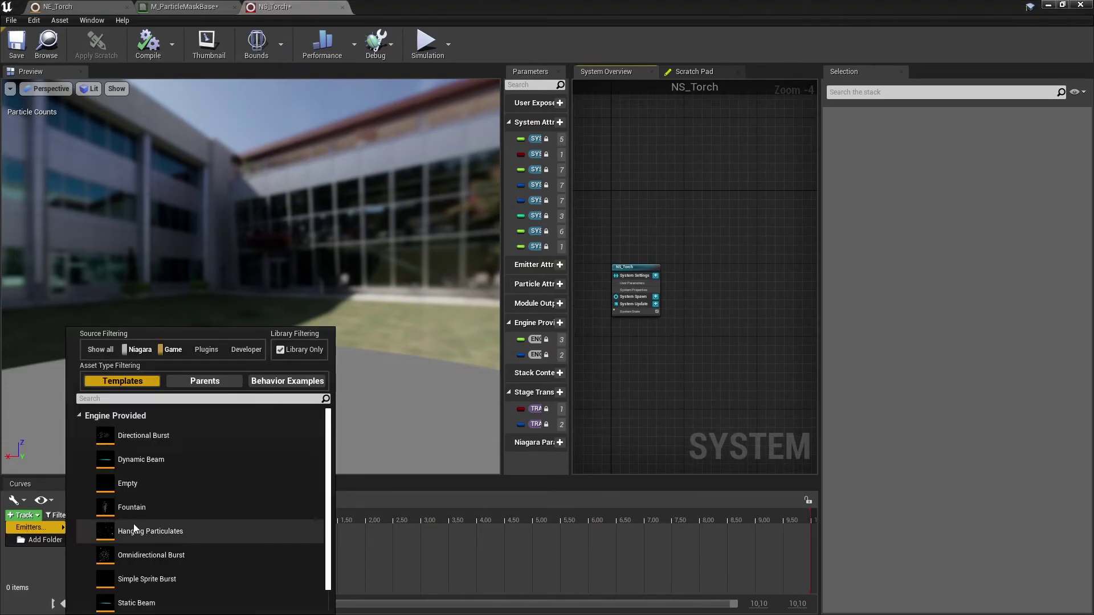
click(215, 383)
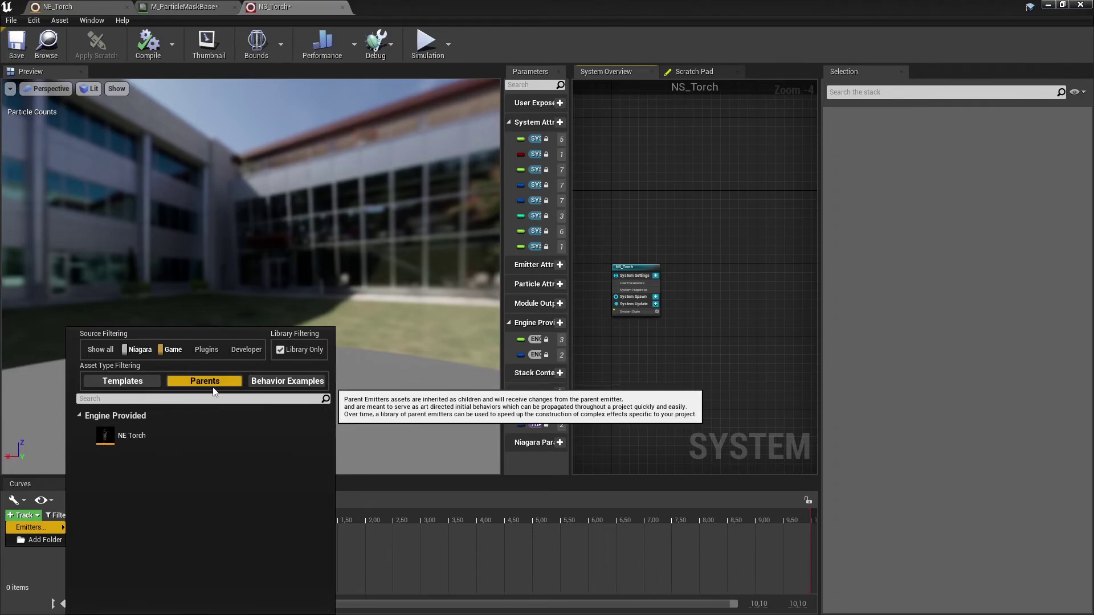
click(176, 439)
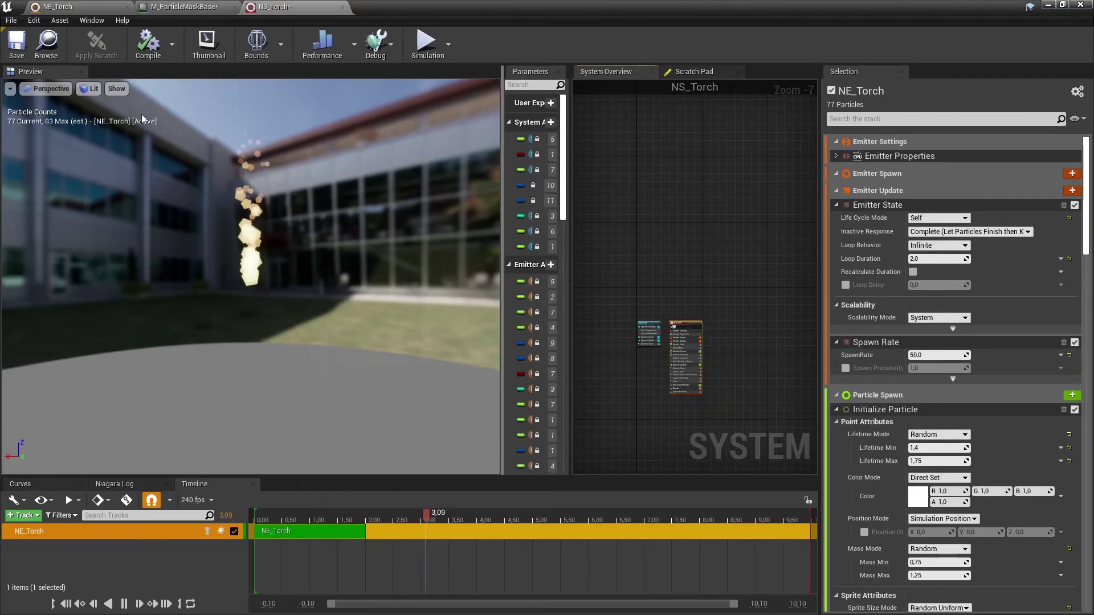
click(19, 46)
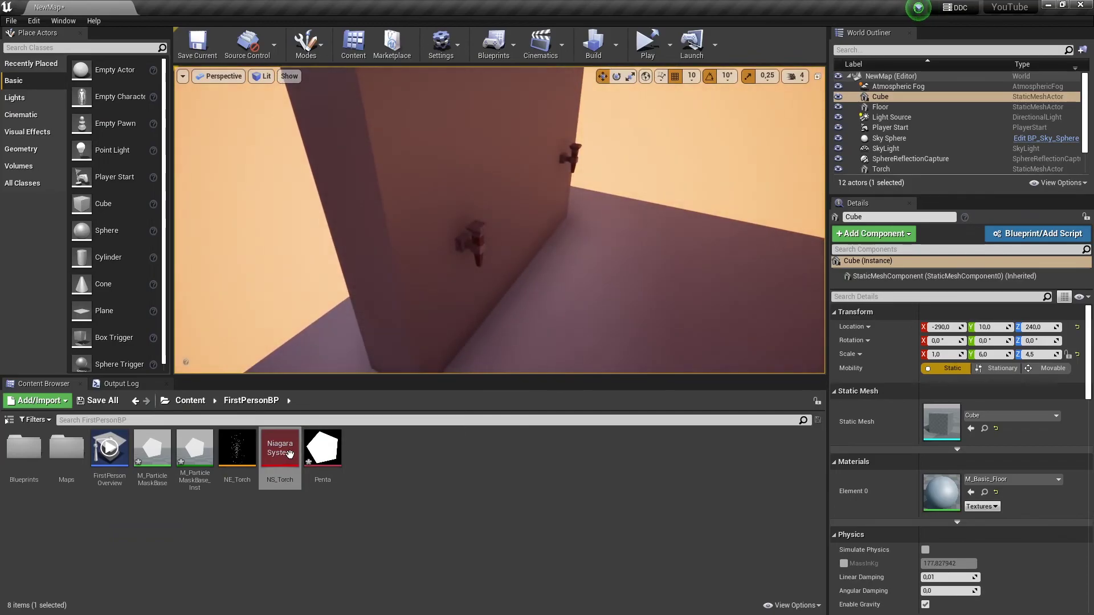
Place NS_Torch on the left wall torch and Alt-drag a copy, NS_Torch2, onto the right torch
drag(280, 449, 484, 262)
right_drag(484, 262, 399, 173)
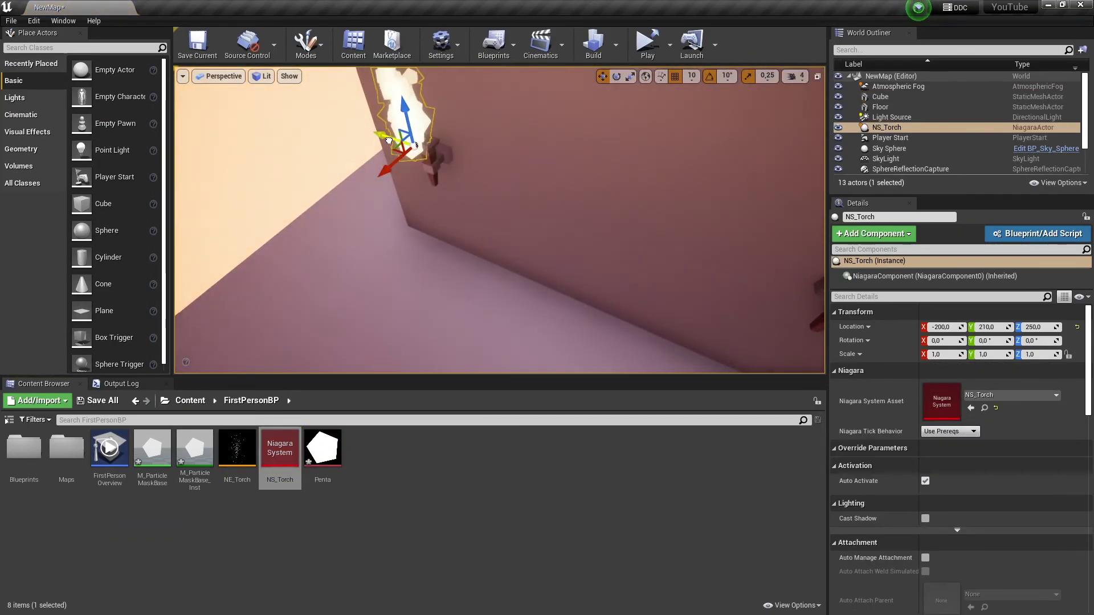
drag(398, 167, 410, 157)
right_drag(534, 258, 496, 228)
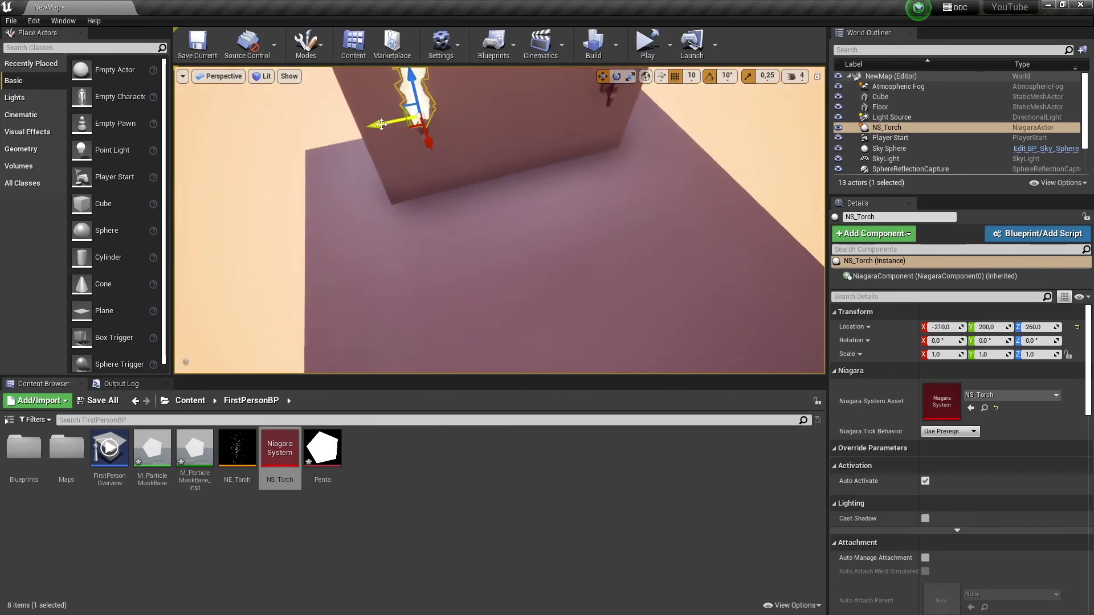
alt+drag(392, 102, 535, 94)
right_drag(536, 94, 462, 183)
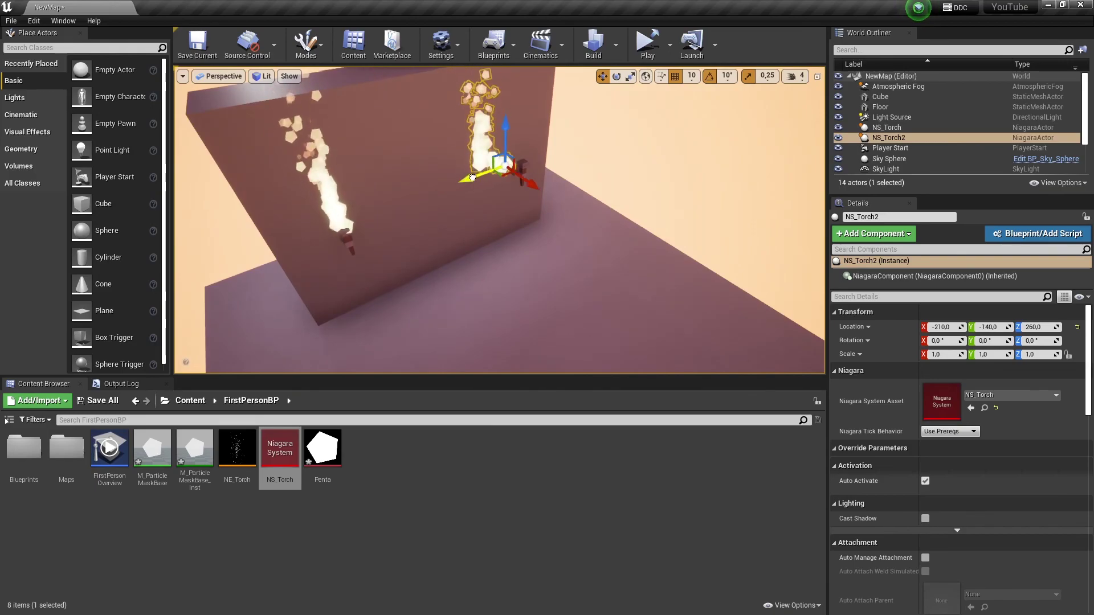